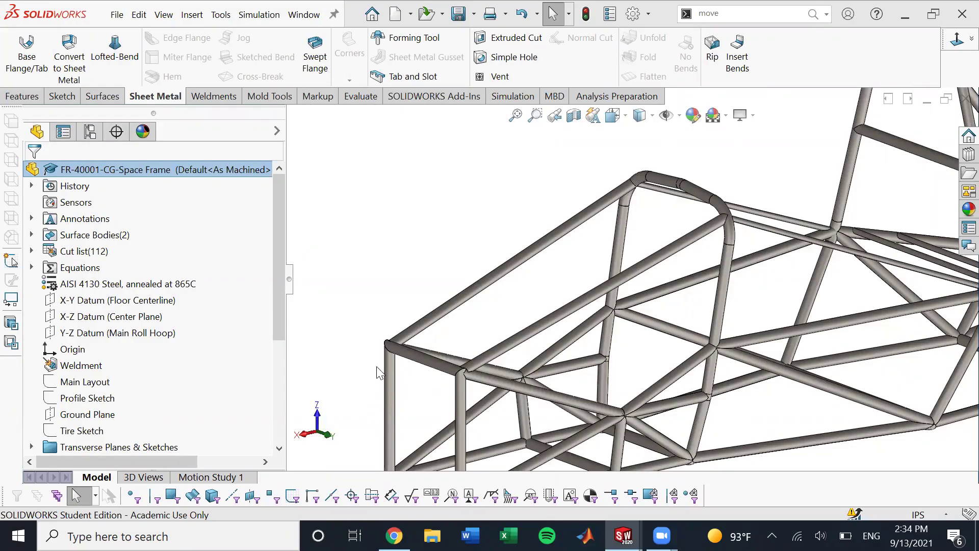
- Expand the Cut list(112) folder in the space frame's feature tree
{"action": "scroll", "coordinate": [389, 371], "scroll_direction": "up", "scroll_amount": 5}
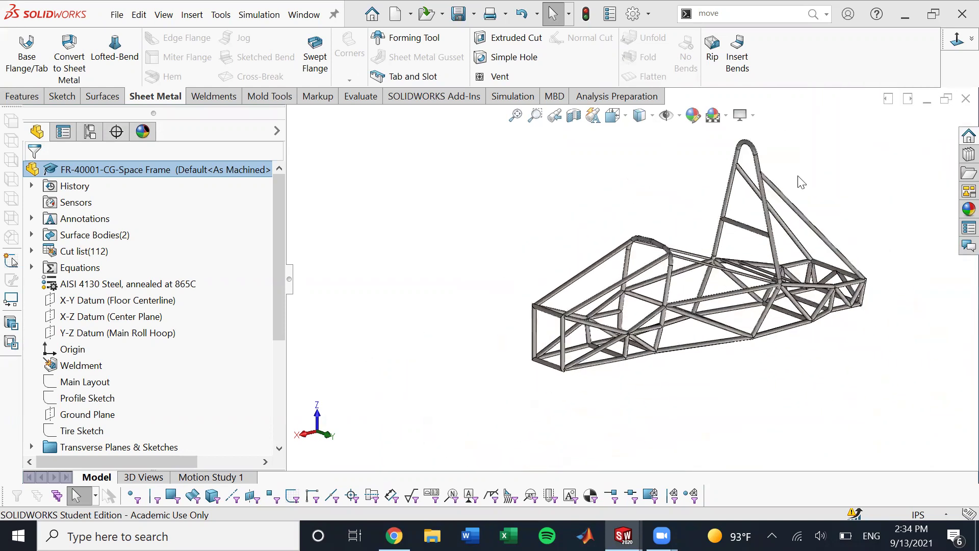
{"action": "scroll", "coordinate": [744, 147], "scroll_direction": "up", "scroll_amount": 2}
{"action": "scroll", "coordinate": [724, 170], "scroll_direction": "down", "scroll_amount": 2}
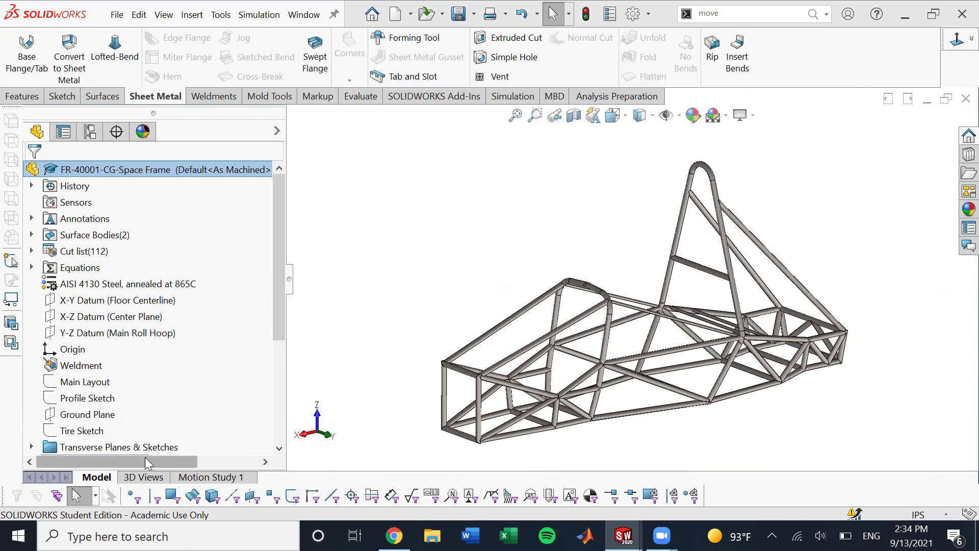
{"action": "scroll", "coordinate": [133, 411], "scroll_direction": "down", "scroll_amount": 4}
{"action": "scroll", "coordinate": [134, 330], "scroll_direction": "up", "scroll_amount": 1}
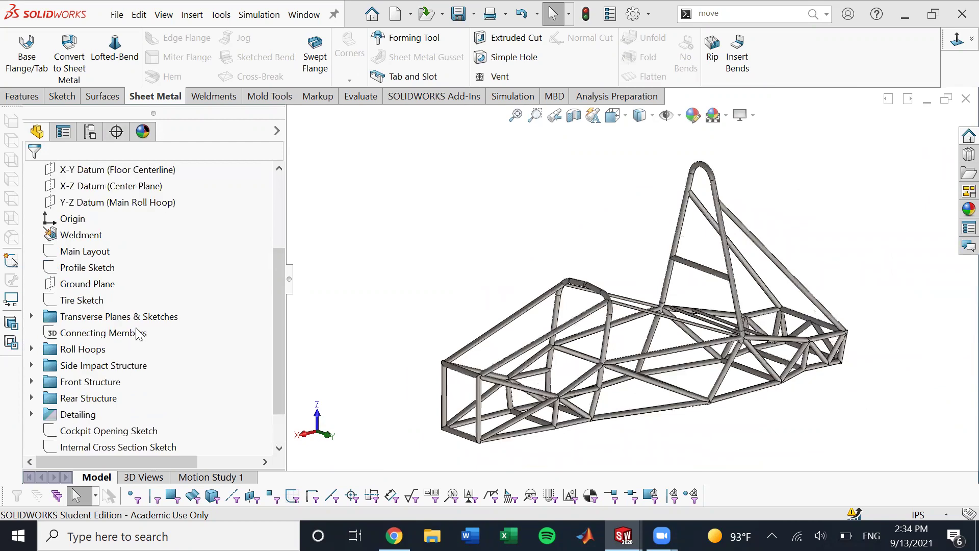
{"action": "scroll", "coordinate": [126, 323], "scroll_direction": "down", "scroll_amount": 1}
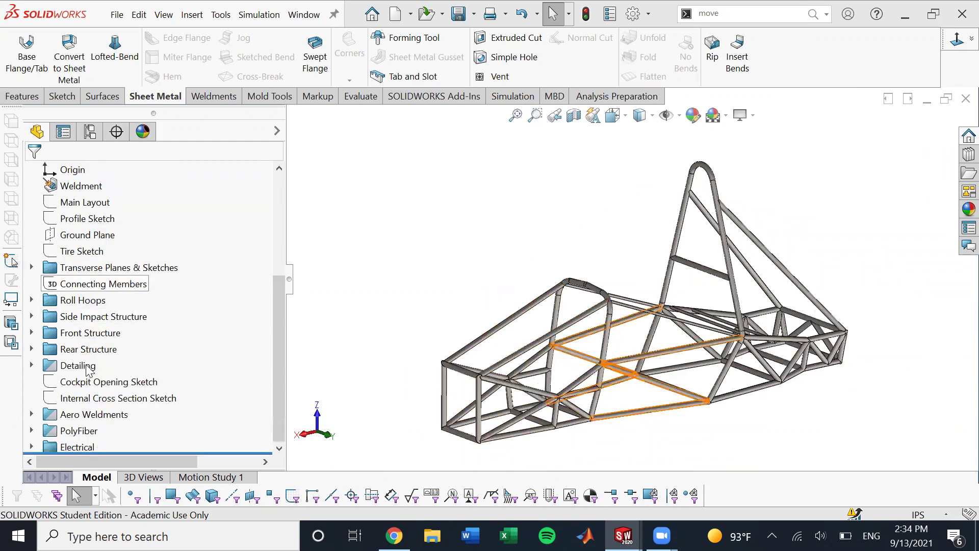
{"action": "scroll", "coordinate": [117, 341], "scroll_direction": "up", "scroll_amount": 4}
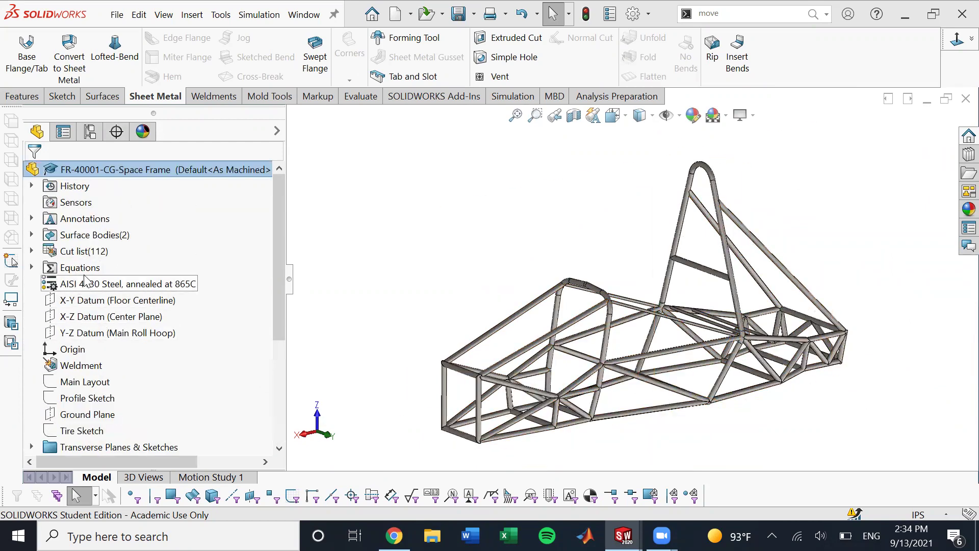
{"action": "left_click", "coordinate": [74, 252]}
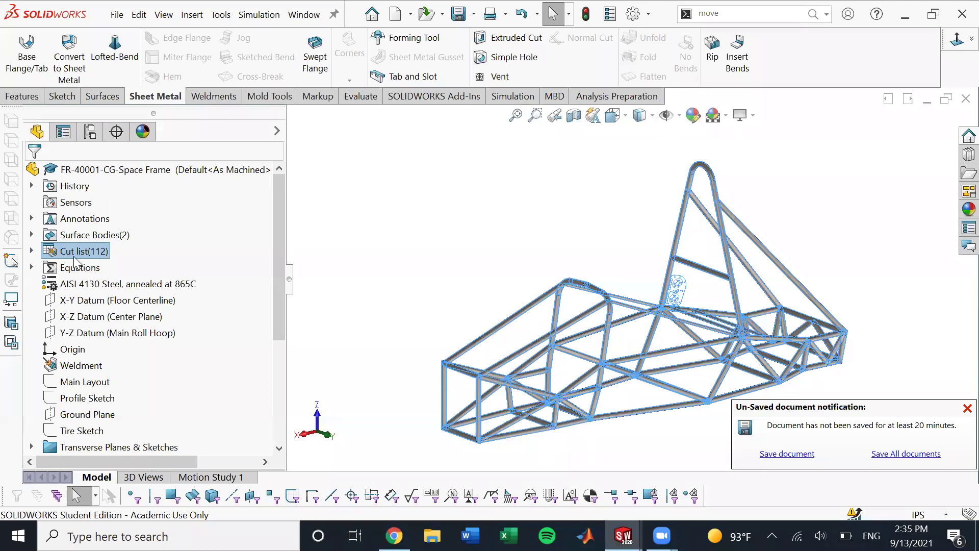
{"action": "key", "text": "Escape"}
{"action": "left_click", "coordinate": [31, 251]}
- Scroll to the tube size groups and select FRH through the 0.50 x 0.049 groups
{"action": "scroll", "coordinate": [127, 251], "scroll_direction": "down", "scroll_amount": 3}
{"action": "scroll", "coordinate": [127, 251], "scroll_direction": "up", "scroll_amount": 4}
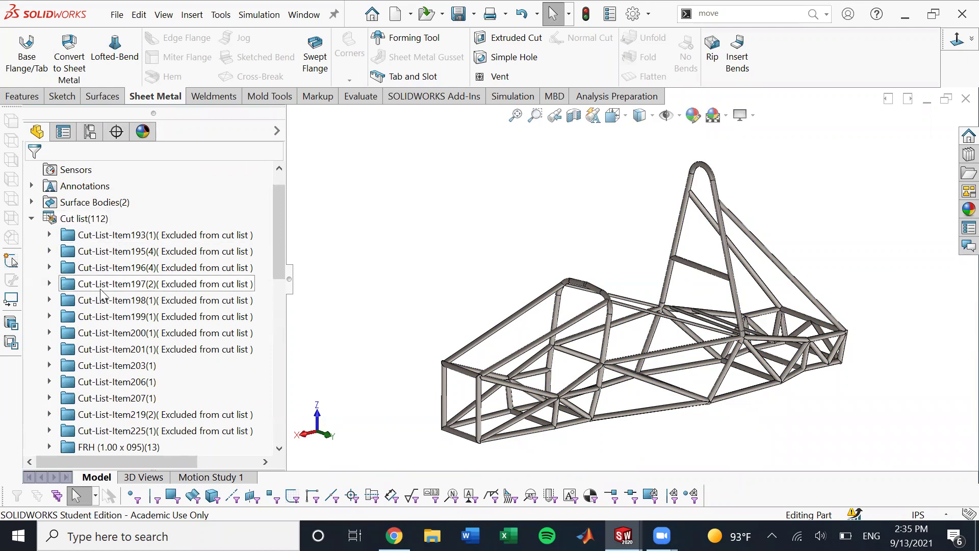
{"action": "scroll", "coordinate": [105, 316], "scroll_direction": "down", "scroll_amount": 1}
{"action": "scroll", "coordinate": [104, 316], "scroll_direction": "down", "scroll_amount": 2}
{"action": "scroll", "coordinate": [102, 319], "scroll_direction": "up", "scroll_amount": 4}
{"action": "scroll", "coordinate": [88, 278], "scroll_direction": "down", "scroll_amount": 3}
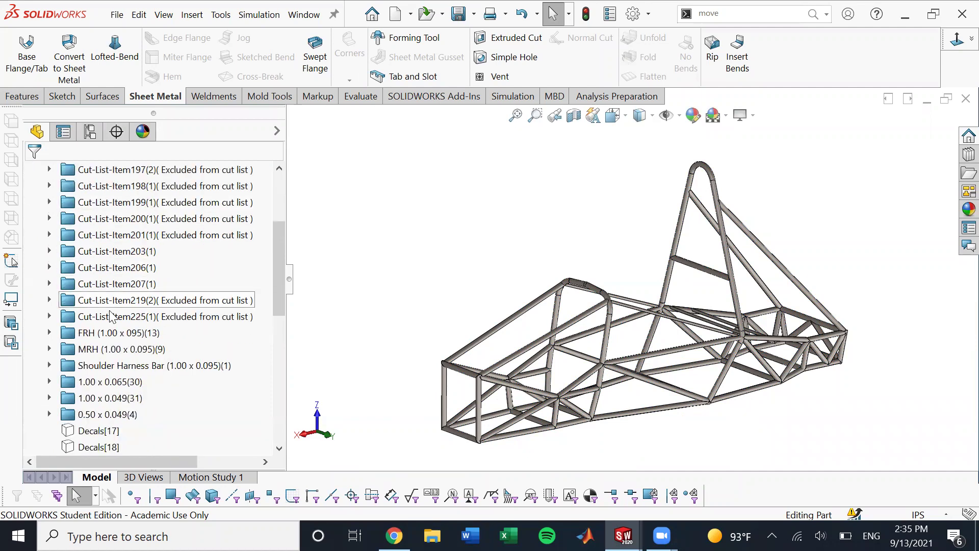
{"action": "left_click", "coordinate": [129, 339]}
{"action": "left_click_drag", "start_coordinate": [123, 365], "coordinate": [114, 337]}
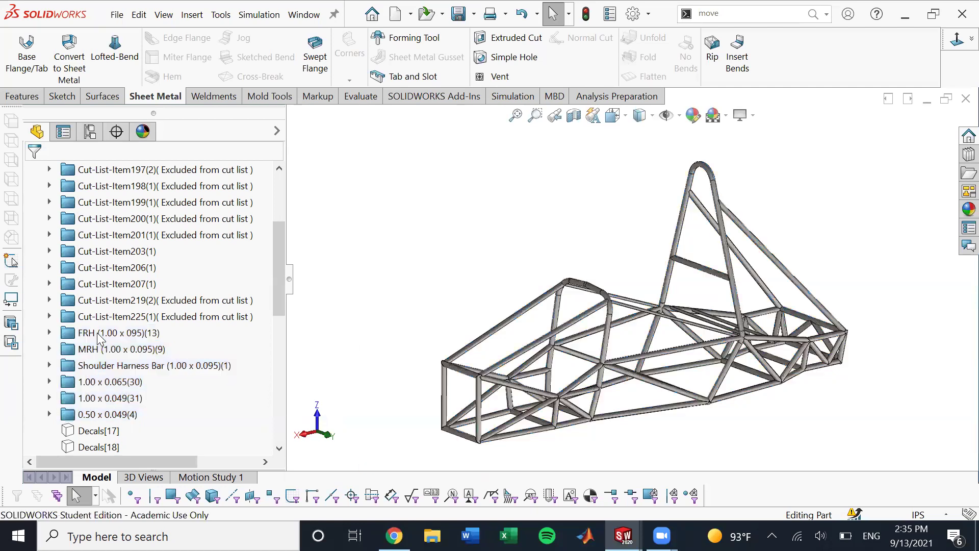
- Highlight the FRH and MRH roll hoop groups in the cut list
{"action": "left_click", "coordinate": [418, 329]}
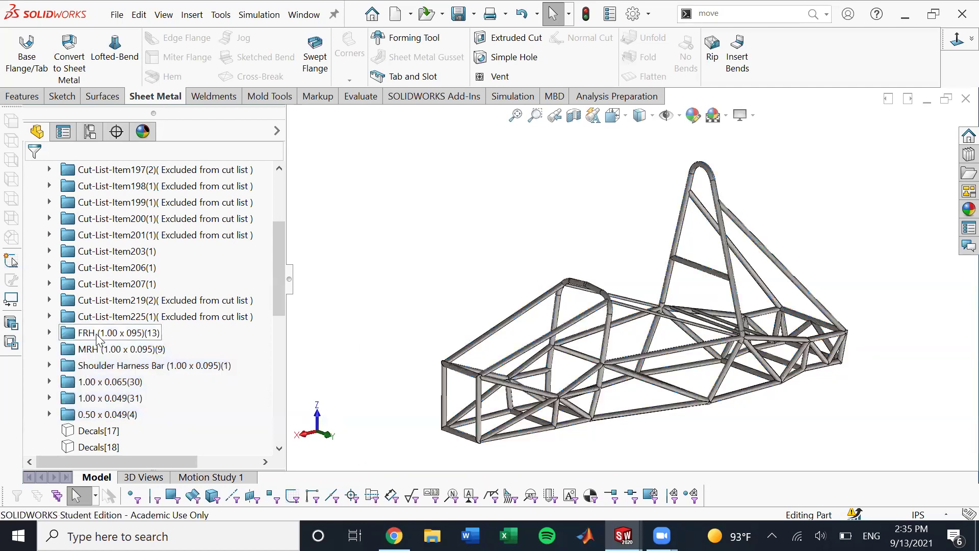
{"action": "left_click", "coordinate": [153, 336]}
{"action": "left_click", "coordinate": [154, 348], "text": "ctrl"}
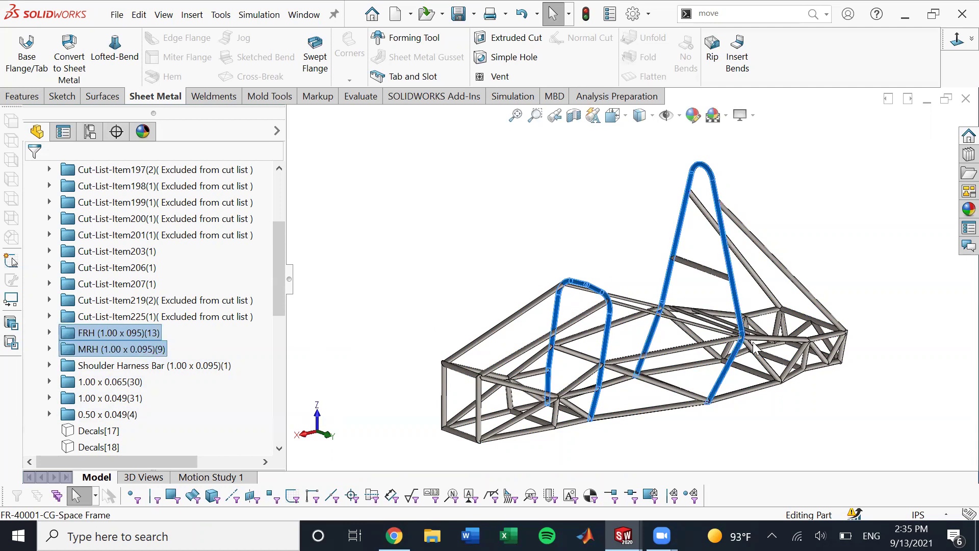
- Zoom in on the front of the frame and select the Upper Front Structure tube
{"action": "middle_click_drag", "start_coordinate": [758, 351], "coordinate": [737, 341], "text": "ctrl"}
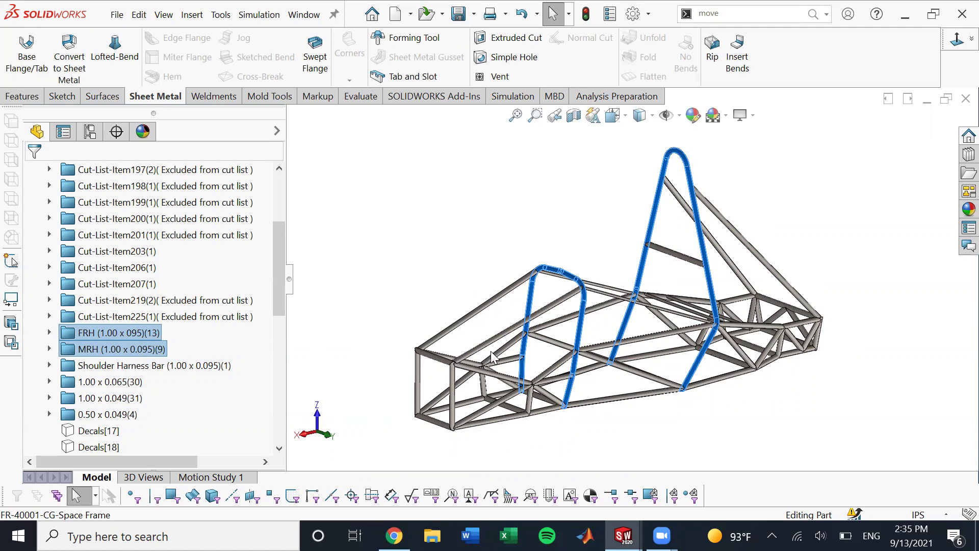
{"action": "scroll", "coordinate": [482, 364], "scroll_direction": "down", "scroll_amount": 3}
{"action": "scroll", "coordinate": [482, 367], "scroll_direction": "down", "scroll_amount": 2}
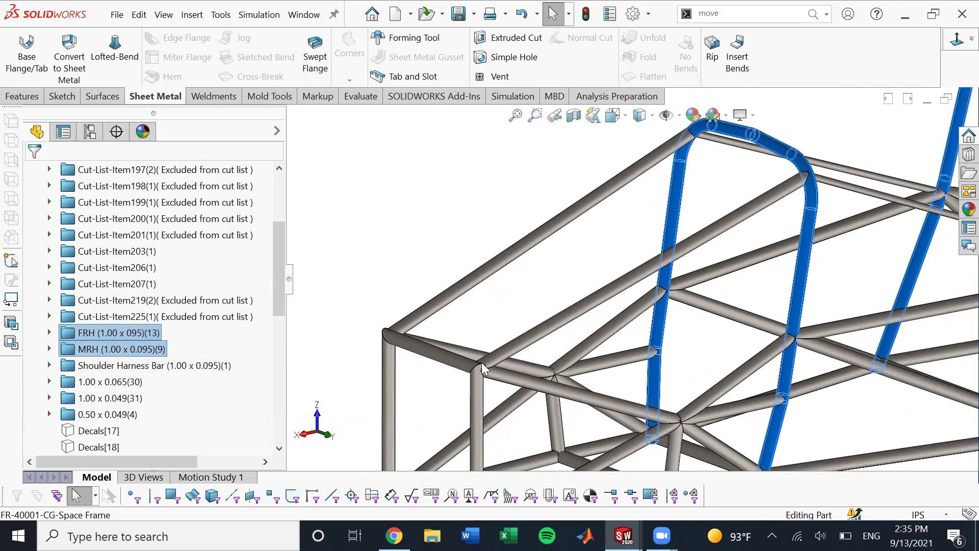
{"action": "left_click", "coordinate": [449, 260]}
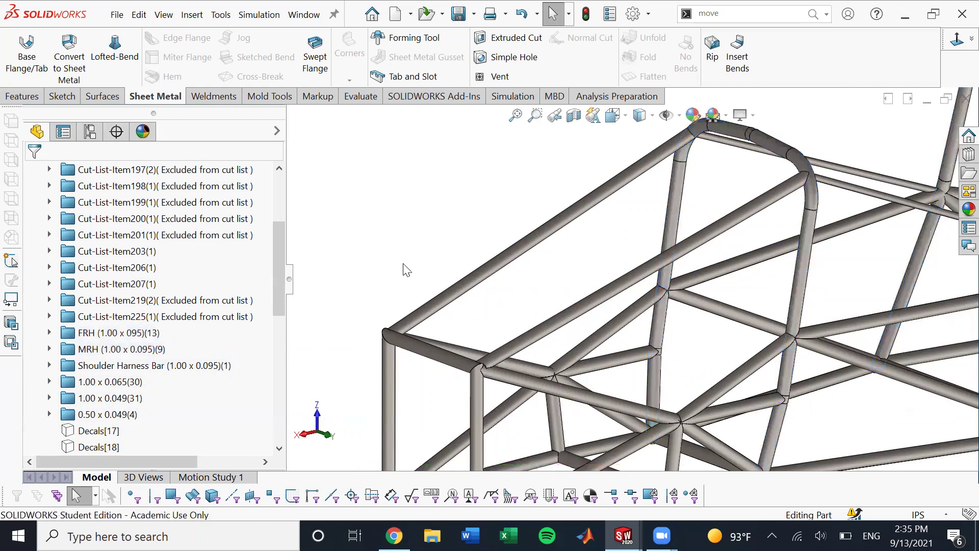
{"action": "scroll", "coordinate": [476, 329], "scroll_direction": "up", "scroll_amount": 5}
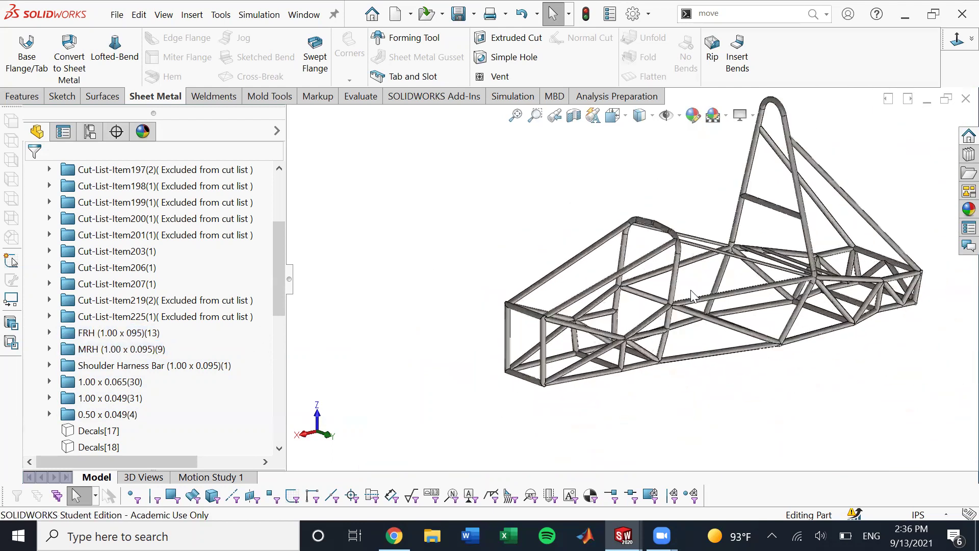
{"action": "scroll", "coordinate": [561, 341], "scroll_direction": "down", "scroll_amount": 5}
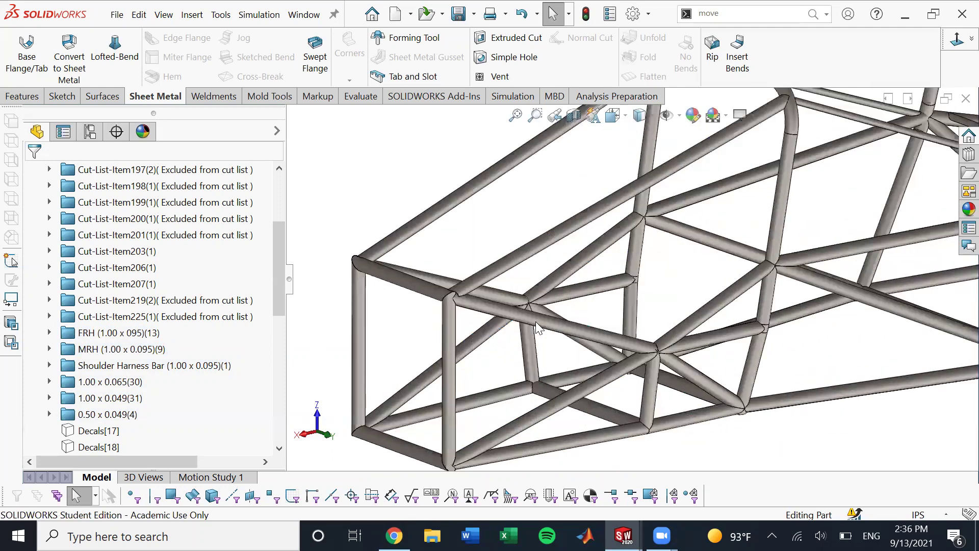
{"action": "left_click", "coordinate": [536, 325]}
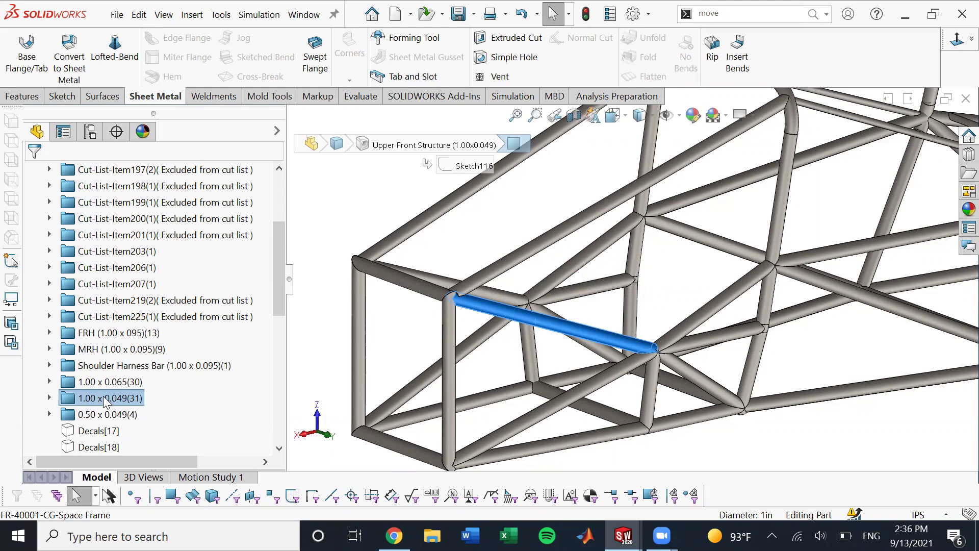
- Start Insert into New Part on the Upper Front Structure tube and browse for its file location
{"action": "right_click", "coordinate": [470, 301]}
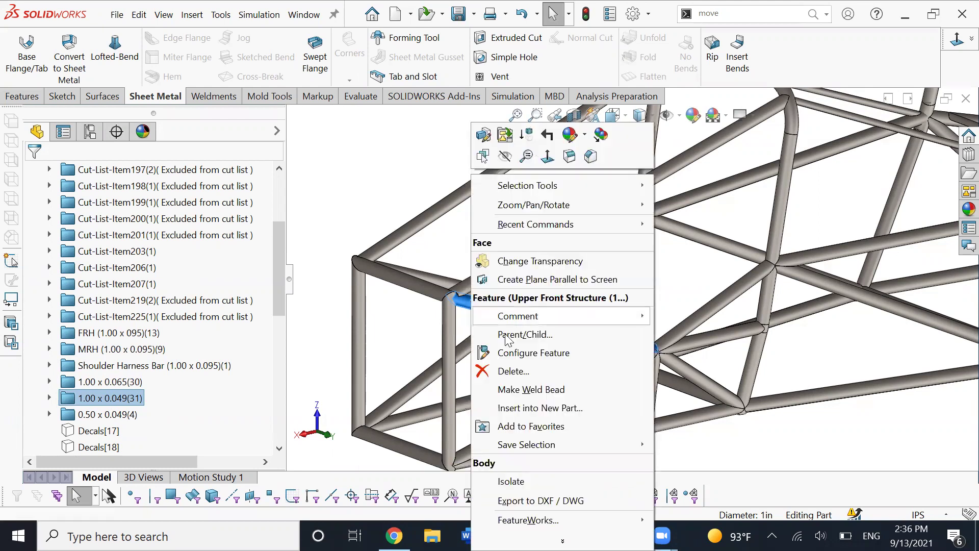
{"action": "left_click", "coordinate": [539, 408]}
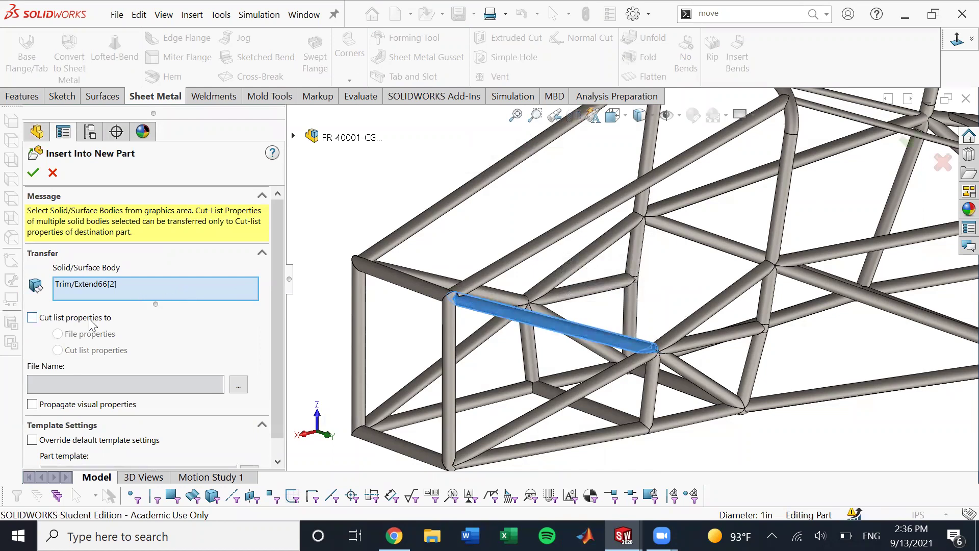
{"action": "left_click", "coordinate": [238, 385]}
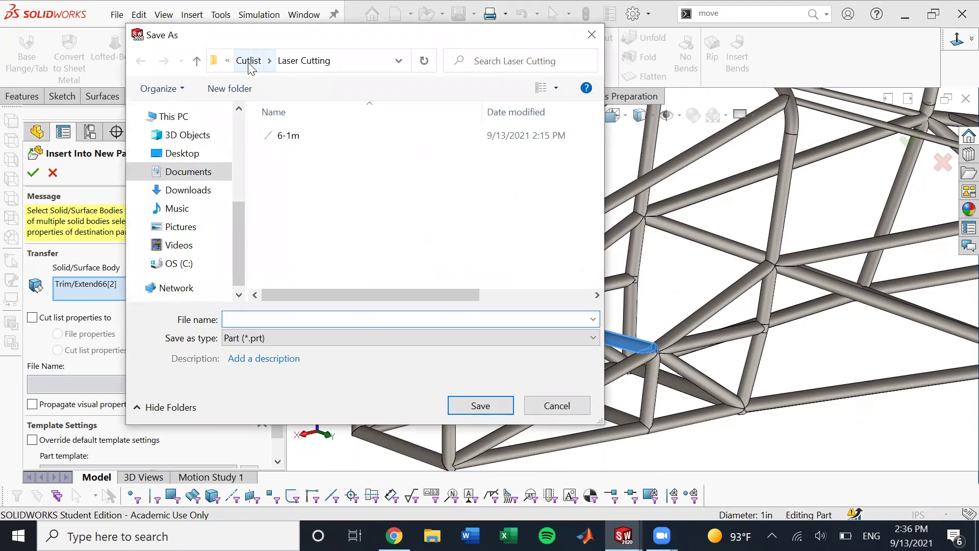
- Navigate the Save As dialog to Structures > Chassis > Cutlist > Laser Cutting
{"action": "left_click", "coordinate": [246, 66]}
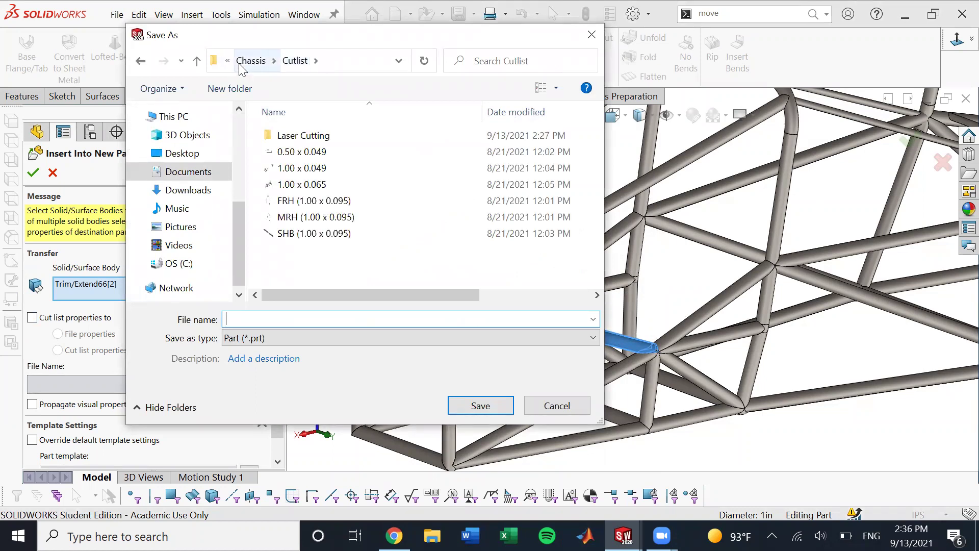
{"action": "left_click", "coordinate": [242, 65]}
{"action": "left_click", "coordinate": [244, 65]}
{"action": "left_click", "coordinate": [245, 66]}
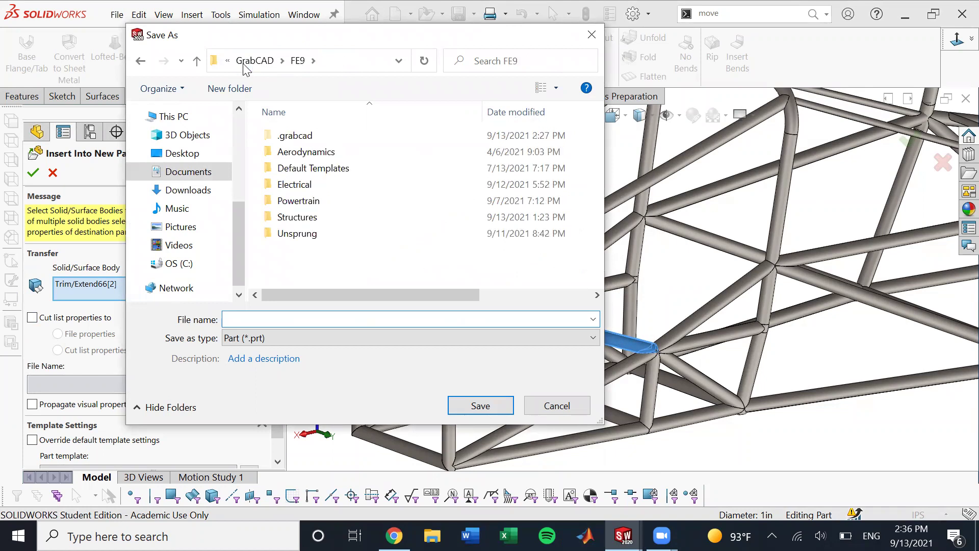
{"action": "double_click", "coordinate": [324, 215]}
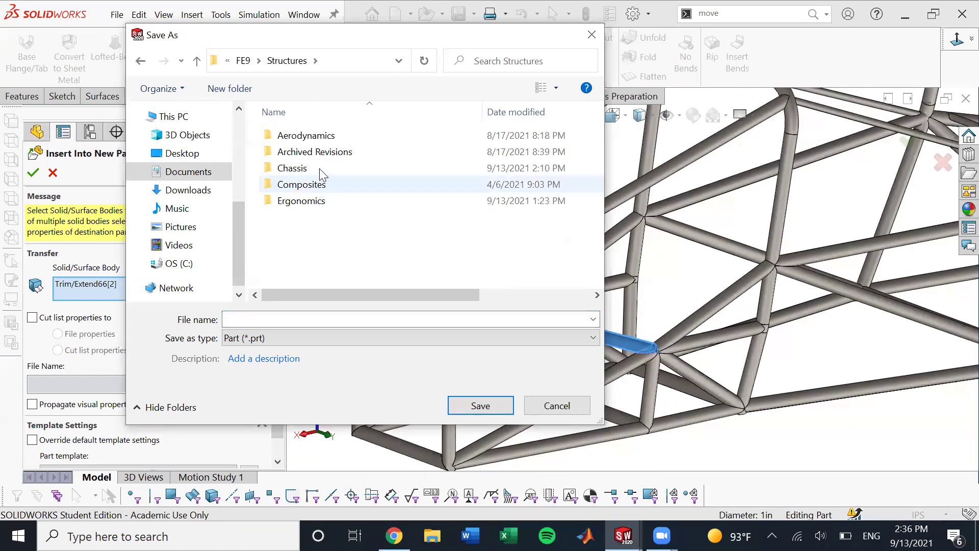
{"action": "double_click", "coordinate": [320, 168]}
{"action": "double_click", "coordinate": [319, 167]}
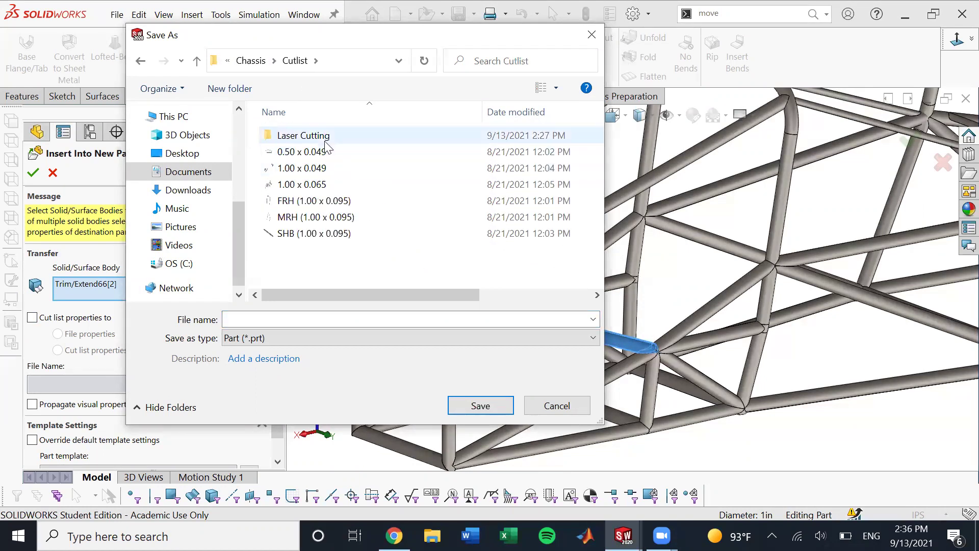
{"action": "double_click", "coordinate": [324, 138]}
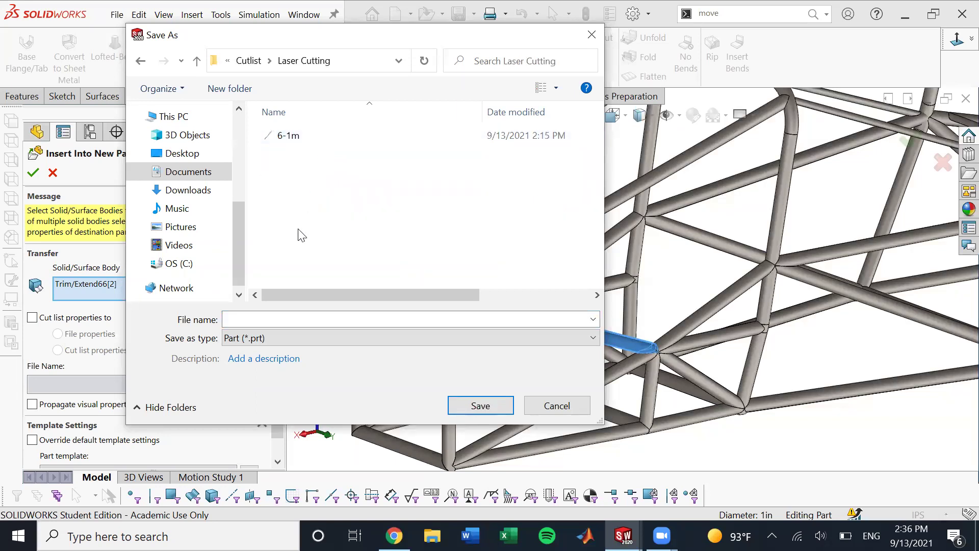
- Name the new tube part 4-2m in the Laser Cutting folder and save it
{"action": "left_click", "coordinate": [291, 318]}
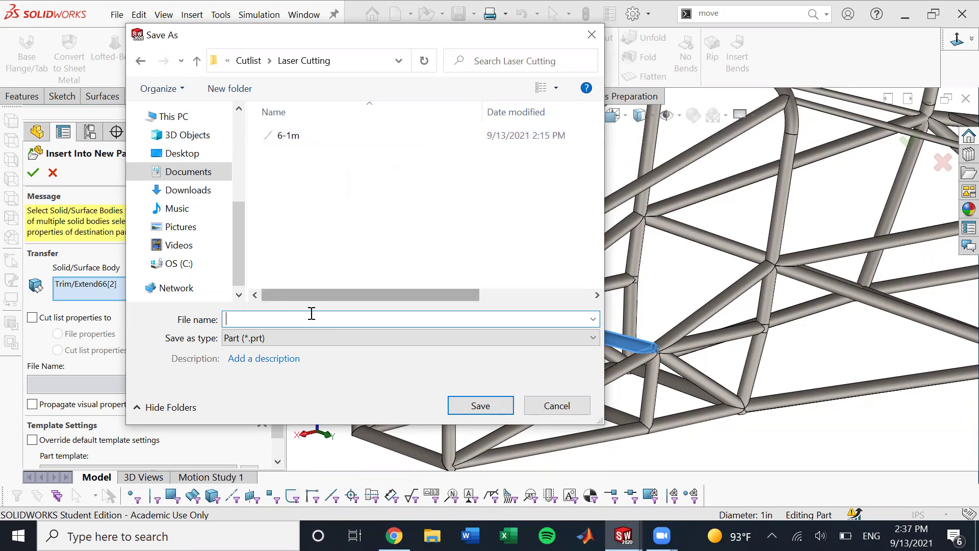
{"action": "type", "text": "4"}
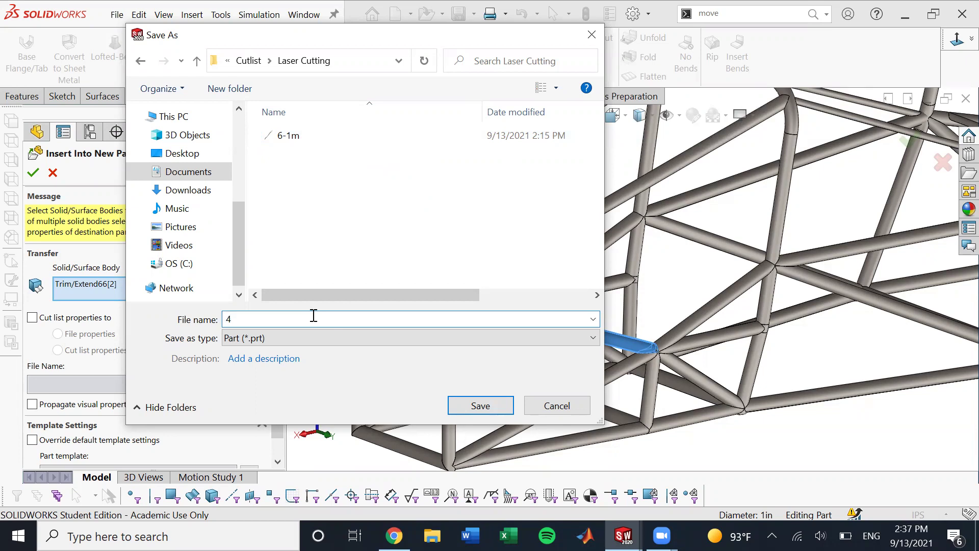
{"action": "type", "text": "-2m"}
{"action": "left_click", "coordinate": [488, 406]}
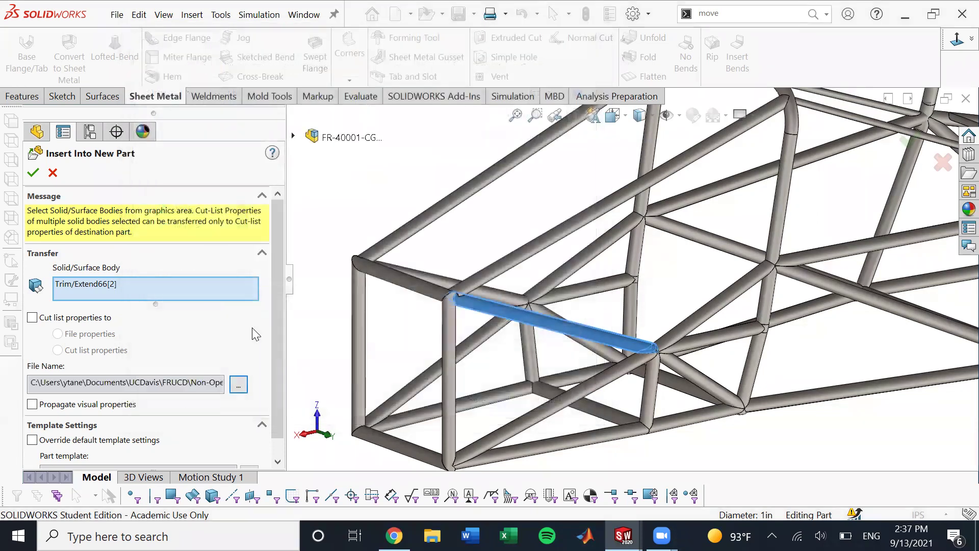
- Create the 4-2m tube part, then switch back to FR-40001-CG-Space Frame
{"action": "left_click", "coordinate": [34, 173]}
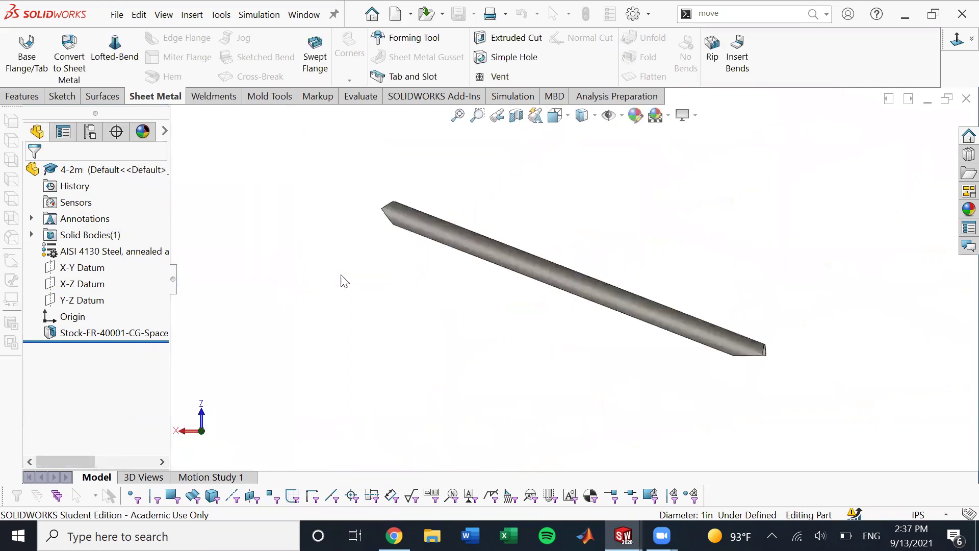
{"action": "middle_click_drag", "start_coordinate": [428, 267], "coordinate": [505, 321]}
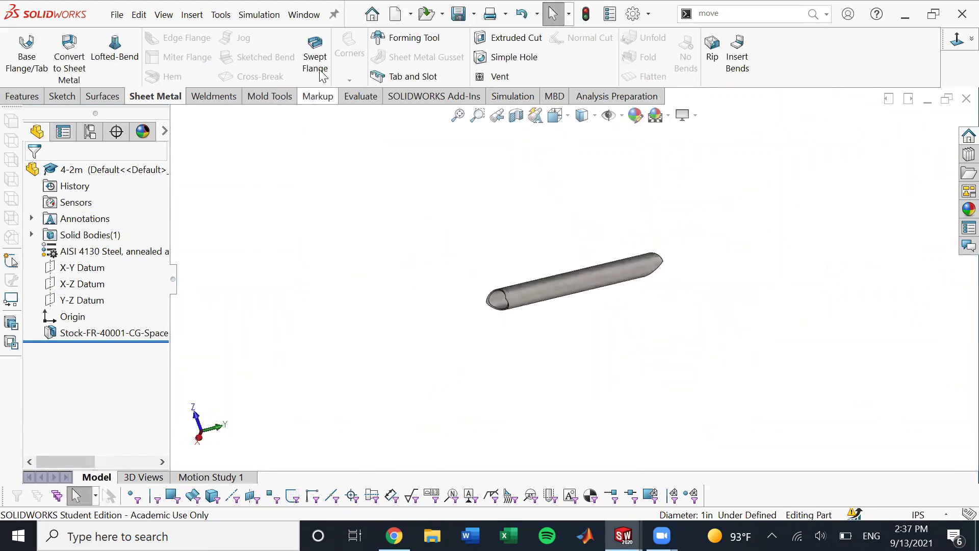
{"action": "left_click", "coordinate": [313, 14]}
{"action": "left_click", "coordinate": [365, 175]}
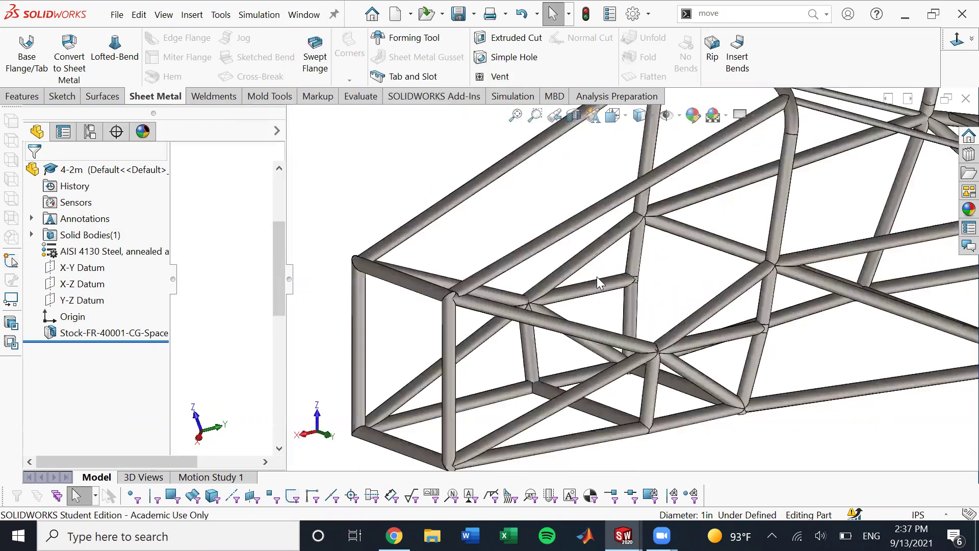
- Reorient the space frame view and collapse the Cut list folder
{"action": "scroll", "coordinate": [596, 276], "scroll_direction": "up", "scroll_amount": 5}
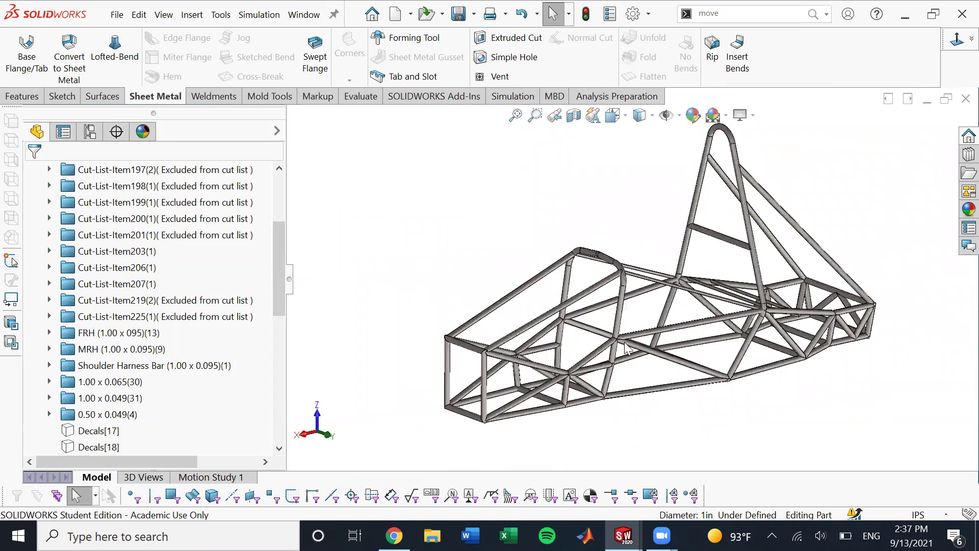
{"action": "middle_click_drag", "start_coordinate": [624, 347], "coordinate": [636, 355]}
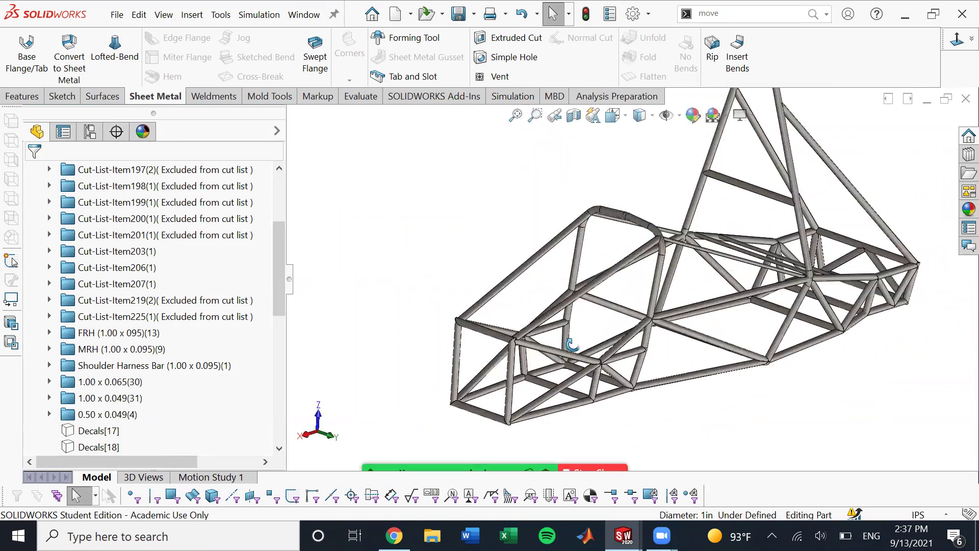
{"action": "scroll", "coordinate": [593, 351], "scroll_direction": "down", "scroll_amount": 5}
{"action": "scroll", "coordinate": [575, 365], "scroll_direction": "up", "scroll_amount": 5}
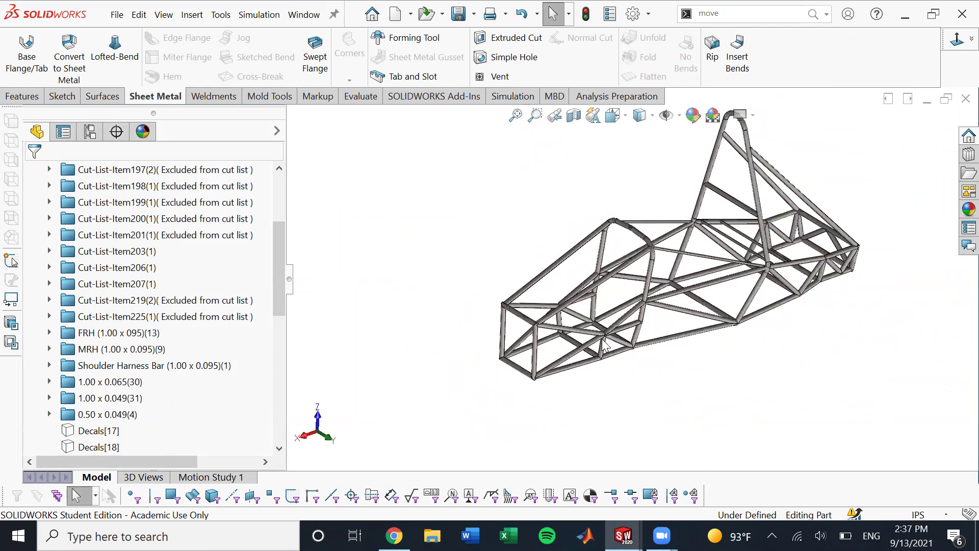
{"action": "key", "text": "Escape"}
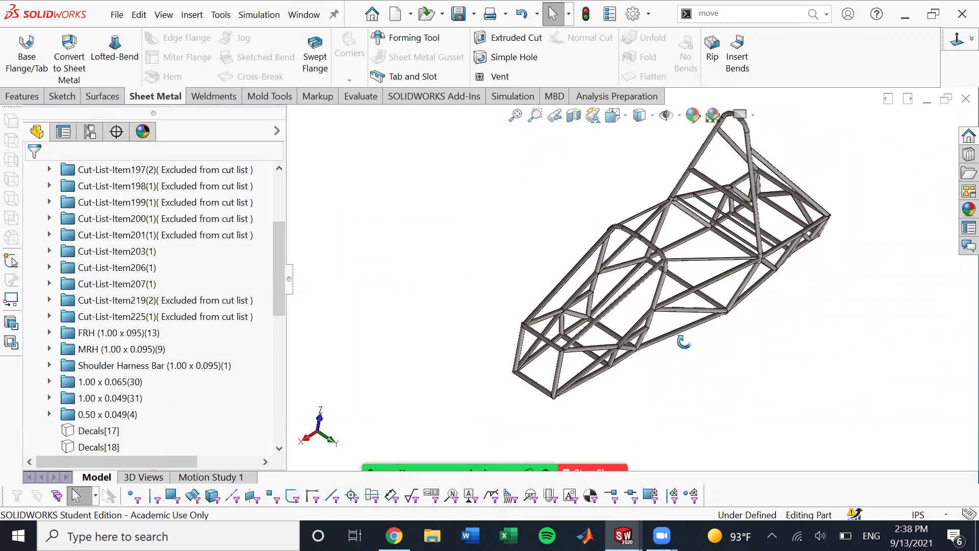
{"action": "middle_click_drag", "start_coordinate": [683, 341], "coordinate": [663, 357]}
{"action": "scroll", "coordinate": [81, 229], "scroll_direction": "up", "scroll_amount": 3}
{"action": "left_click", "coordinate": [32, 251]}
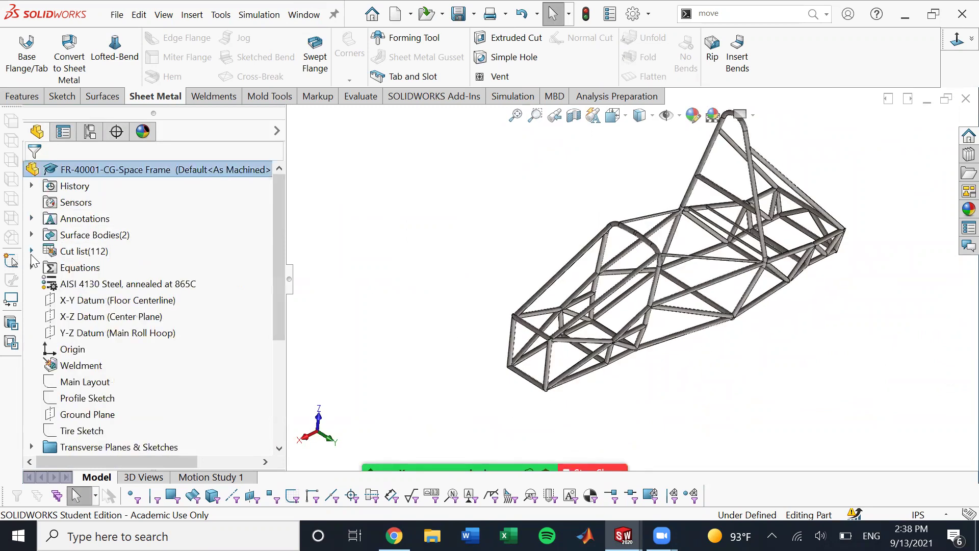
- Select the X-Z Datum center plane and orbit the frame around it
{"action": "left_click", "coordinate": [574, 331]}
{"action": "middle_click_drag", "start_coordinate": [574, 331], "coordinate": [605, 291]}
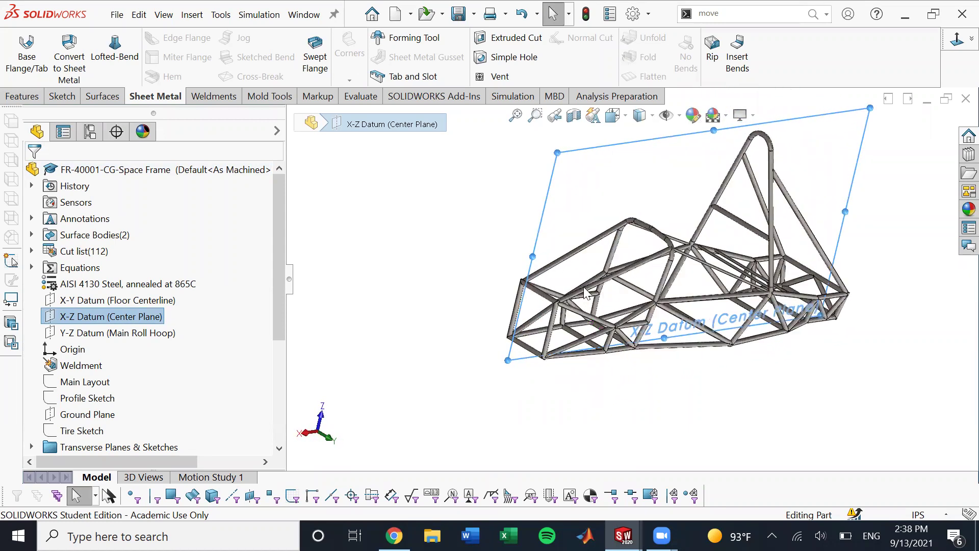
{"action": "middle_click_drag", "start_coordinate": [676, 339], "coordinate": [678, 366]}
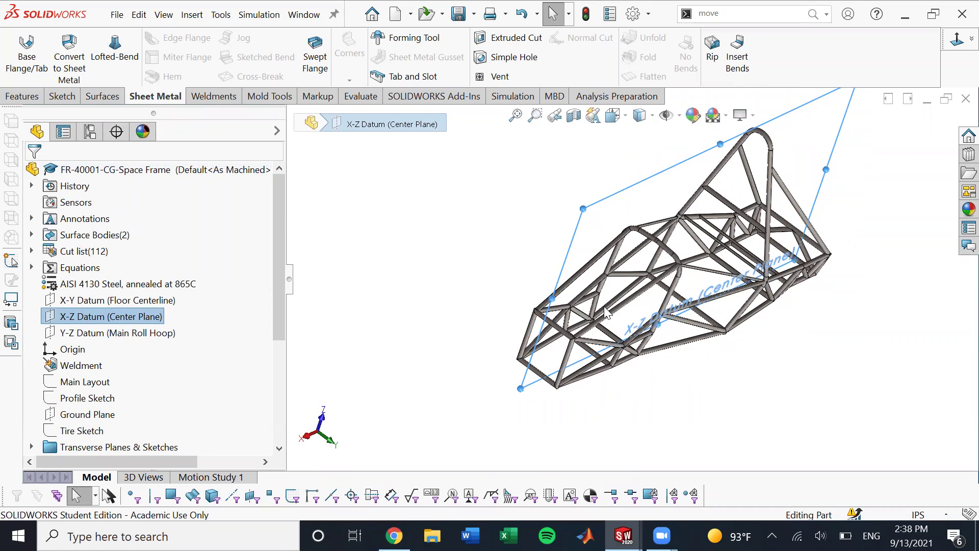
{"action": "middle_click_drag", "start_coordinate": [696, 368], "coordinate": [661, 320]}
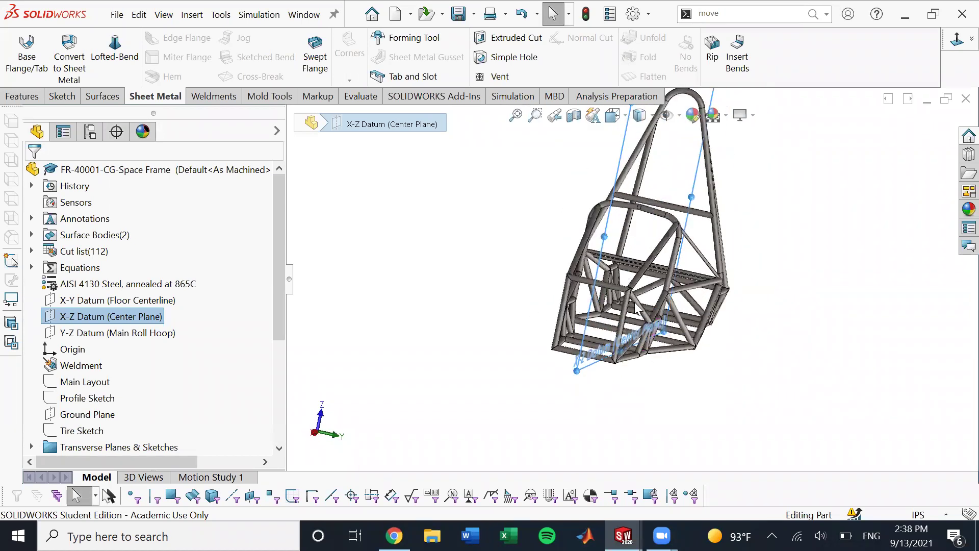
{"action": "scroll", "coordinate": [634, 304], "scroll_direction": "down", "scroll_amount": 8}
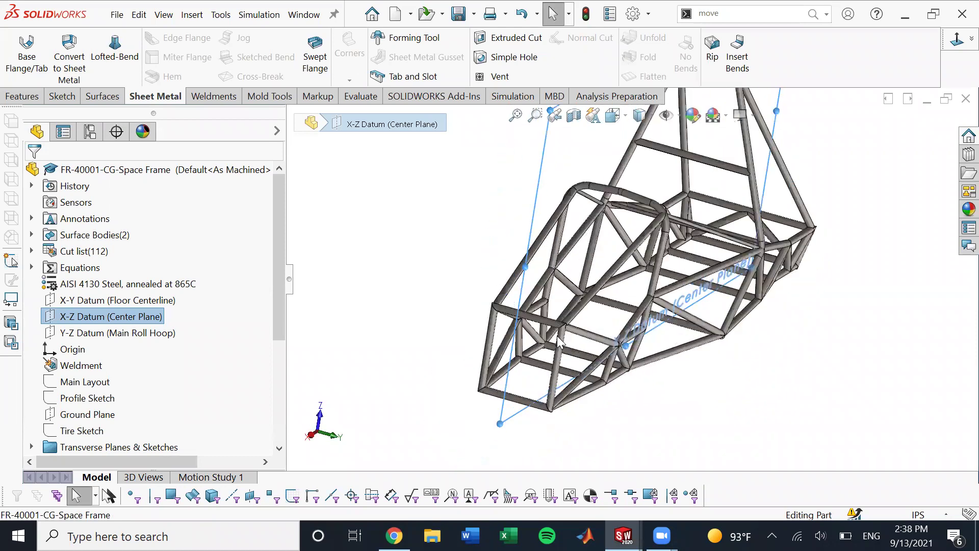
{"action": "scroll", "coordinate": [559, 341], "scroll_direction": "up", "scroll_amount": 3}
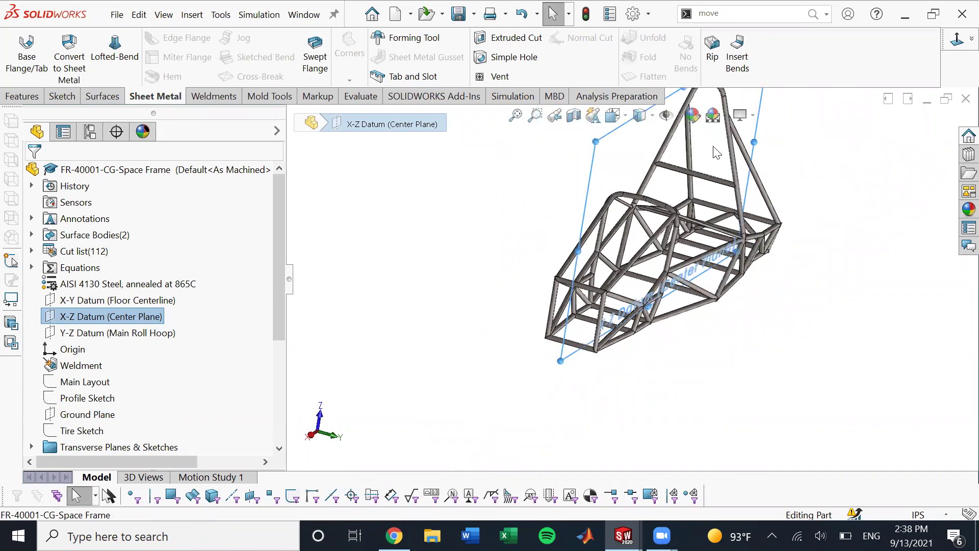
- Inspect the lower front bulkhead, front triangulation and Front Floor tubes
{"action": "left_click", "coordinate": [579, 344]}
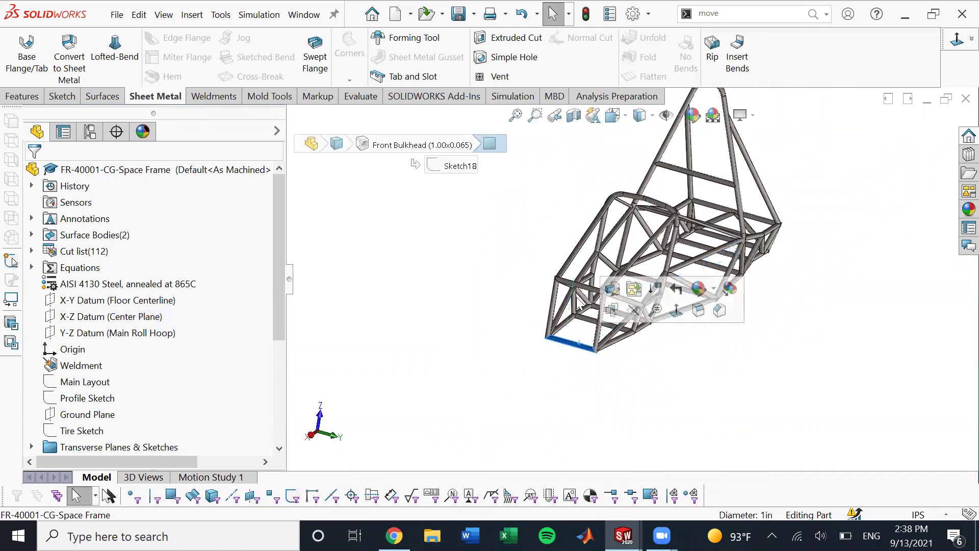
{"action": "left_click", "coordinate": [581, 284]}
{"action": "scroll", "coordinate": [595, 172], "scroll_direction": "down", "scroll_amount": 5}
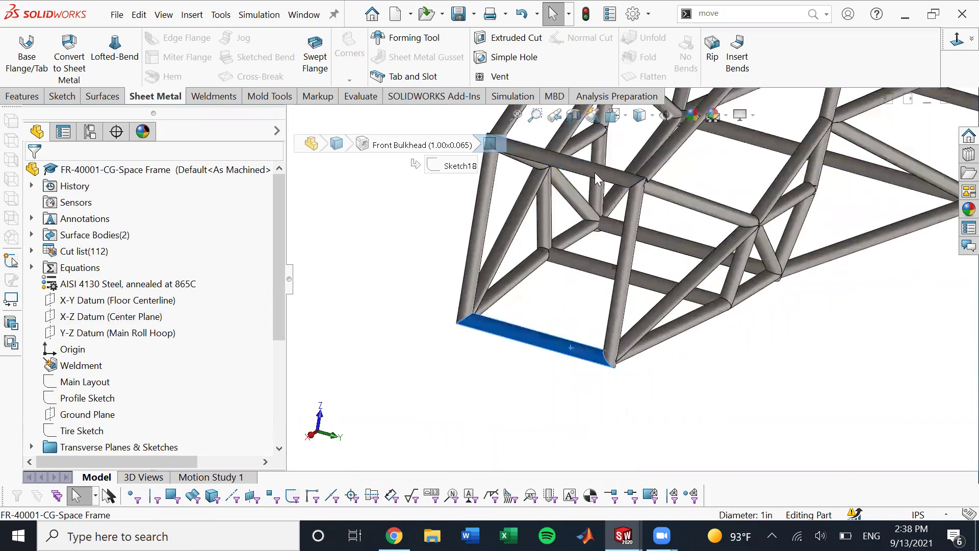
{"action": "left_click", "coordinate": [597, 266]}
{"action": "scroll", "coordinate": [689, 250], "scroll_direction": "up", "scroll_amount": 5}
{"action": "middle_click_drag", "start_coordinate": [689, 253], "coordinate": [699, 282]}
{"action": "scroll", "coordinate": [698, 281], "scroll_direction": "down", "scroll_amount": 5}
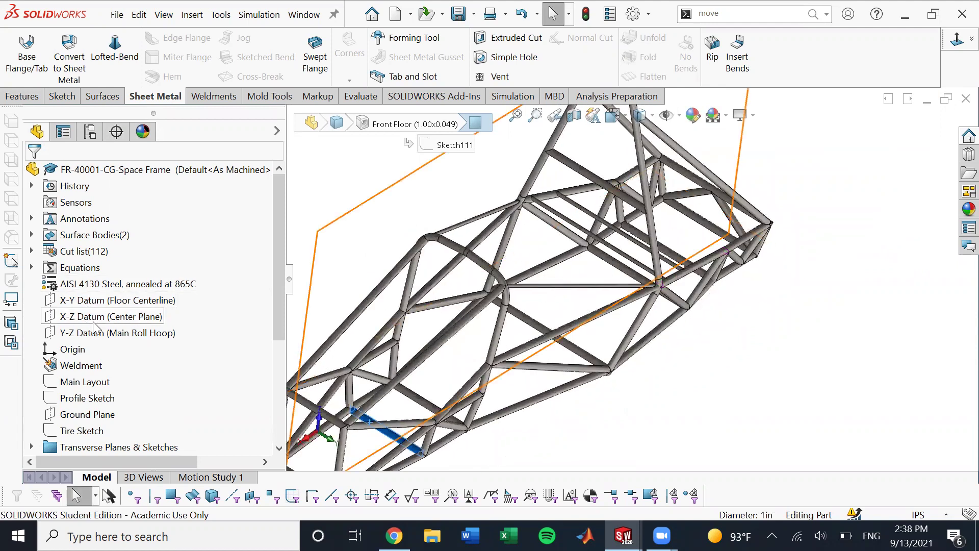
- View the frame edge-on to the X-Z Datum and select the shoulder harness bar
{"action": "left_click", "coordinate": [96, 317]}
{"action": "middle_click_drag", "start_coordinate": [612, 286], "coordinate": [437, 320]}
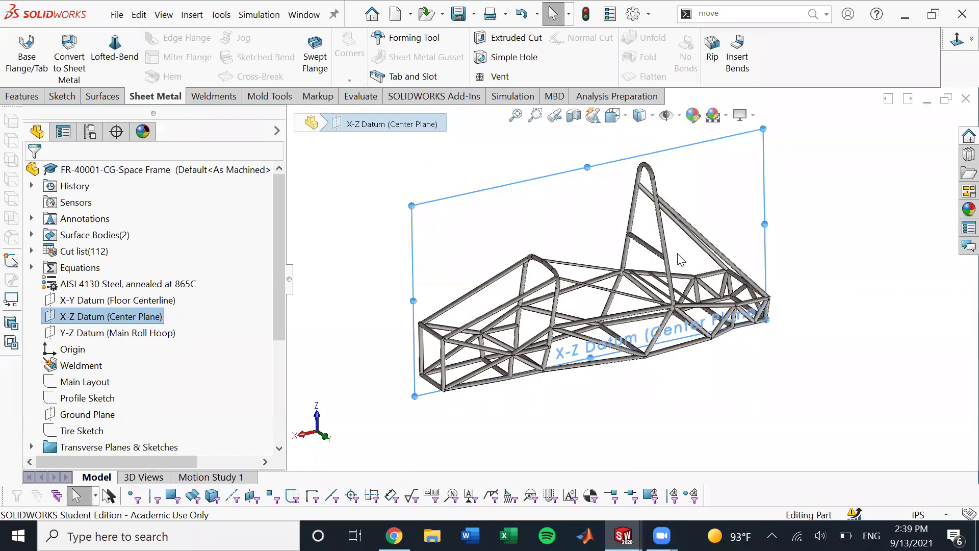
{"action": "left_click", "coordinate": [649, 251]}
{"action": "scroll", "coordinate": [650, 255], "scroll_direction": "down", "scroll_amount": 3}
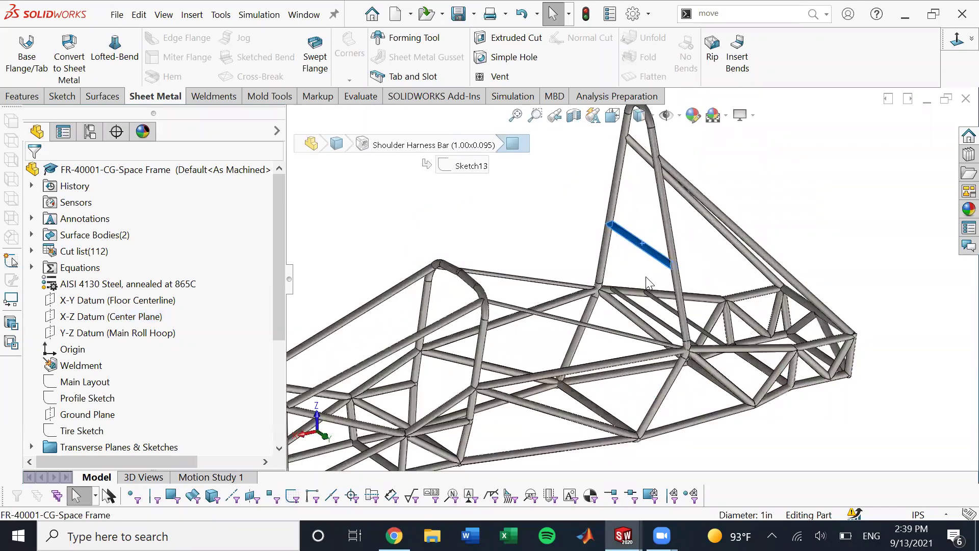
{"action": "scroll", "coordinate": [647, 288], "scroll_direction": "up", "scroll_amount": 2}
{"action": "scroll", "coordinate": [620, 357], "scroll_direction": "up", "scroll_amount": 2}
{"action": "scroll", "coordinate": [504, 274], "scroll_direction": "down", "scroll_amount": 1}
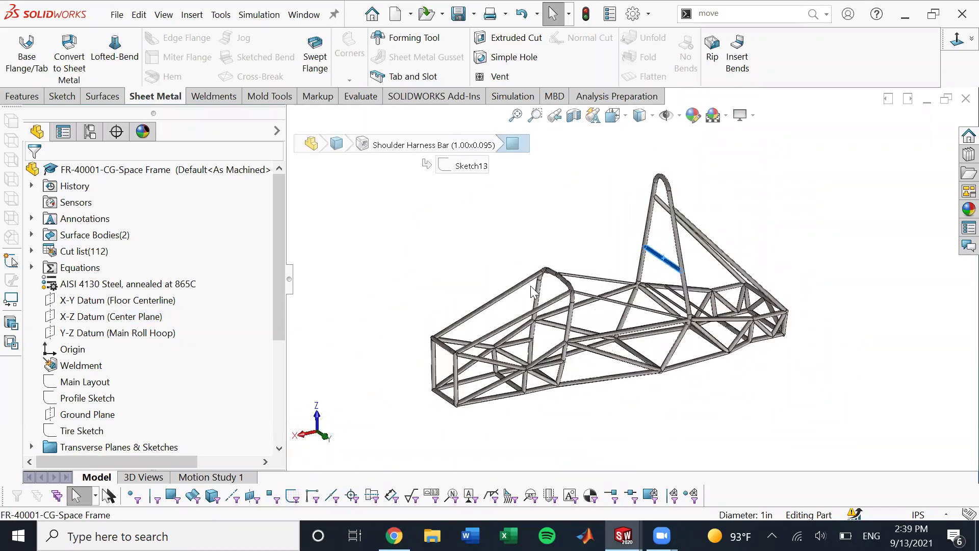
- Select the Upper Front Structure tube and expand the cut list to its tube folders
{"action": "left_click", "coordinate": [304, 14]}
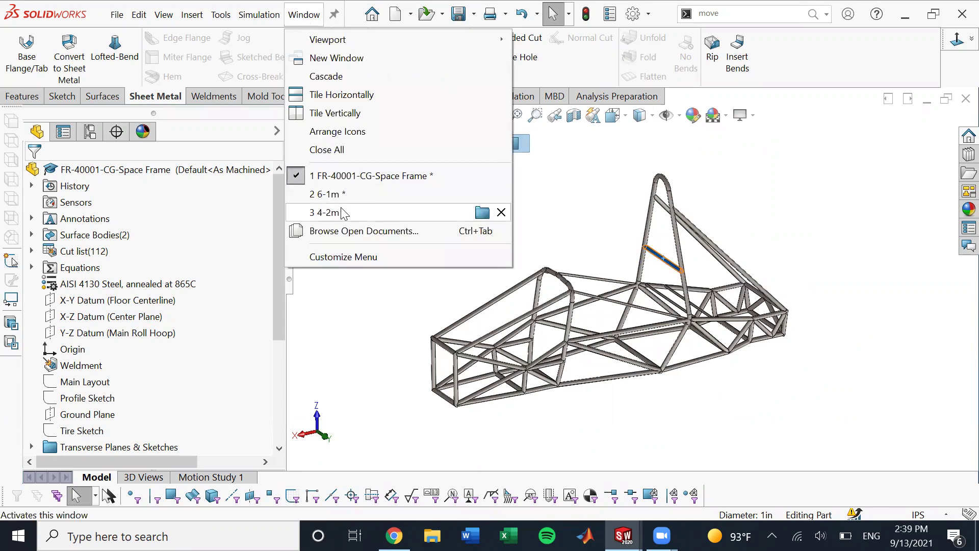
{"action": "left_click", "coordinate": [493, 352]}
{"action": "scroll", "coordinate": [489, 352], "scroll_direction": "down", "scroll_amount": 3}
{"action": "scroll", "coordinate": [488, 352], "scroll_direction": "down", "scroll_amount": 2}
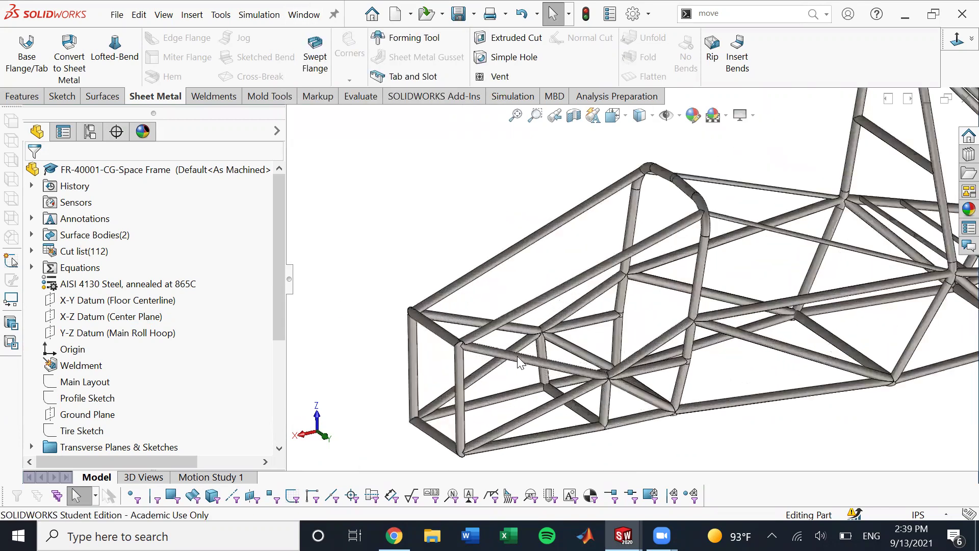
{"action": "left_click", "coordinate": [517, 355]}
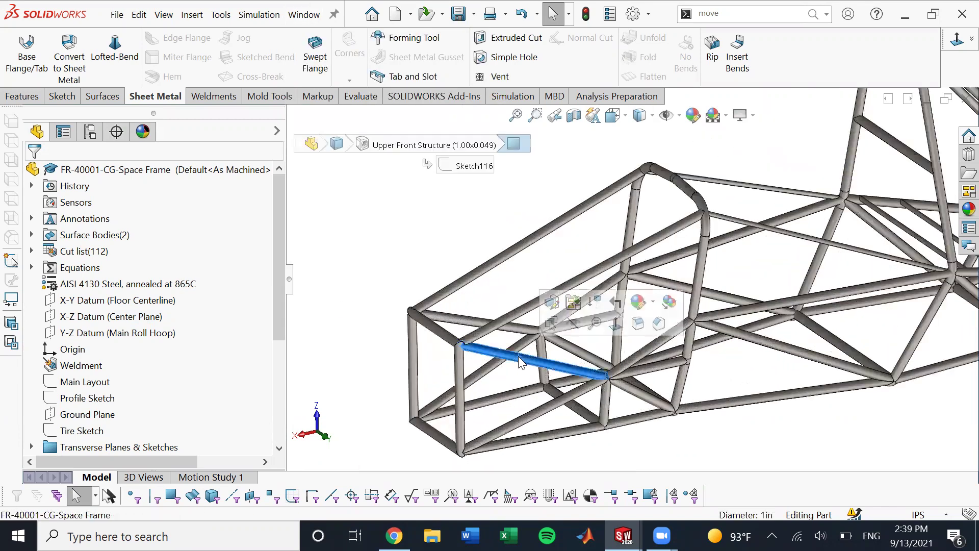
{"action": "left_click", "coordinate": [32, 251]}
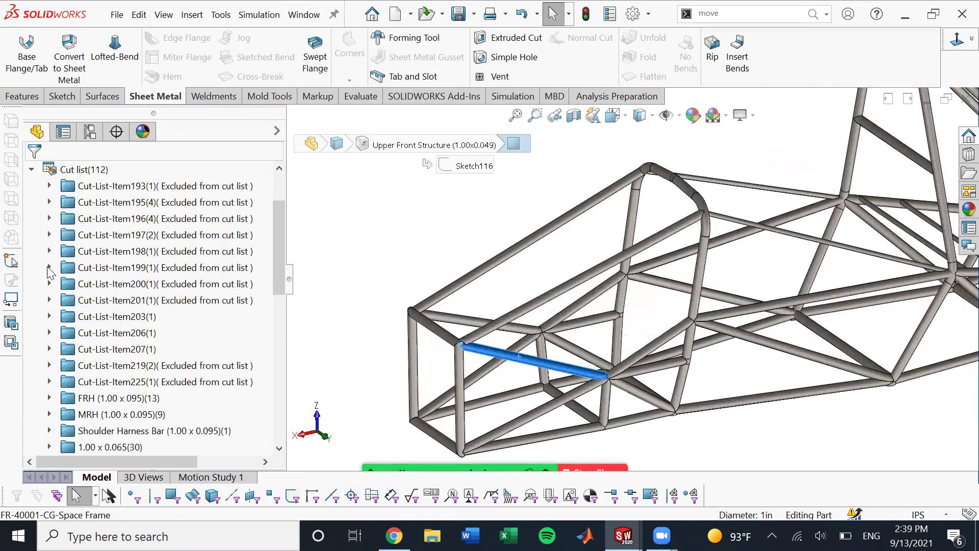
- Switch to the 4-2m tube part document via the Window menu
{"action": "right_click", "coordinate": [532, 358]}
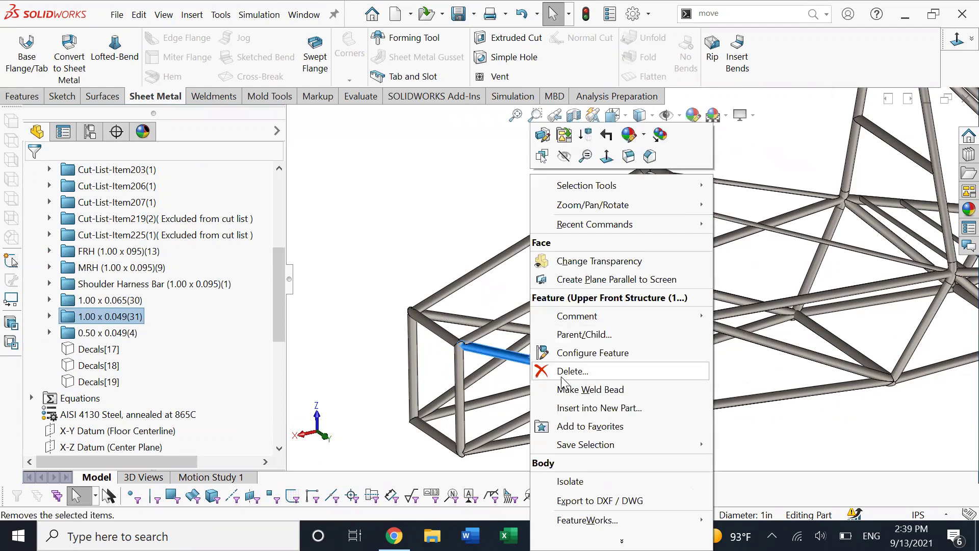
{"action": "left_click", "coordinate": [437, 254]}
{"action": "left_click", "coordinate": [292, 12]}
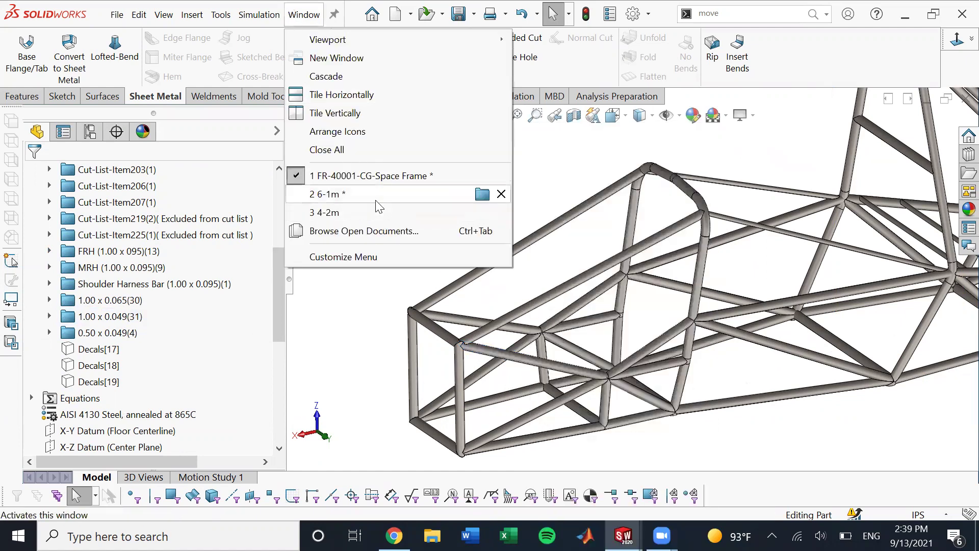
{"action": "left_click", "coordinate": [385, 218]}
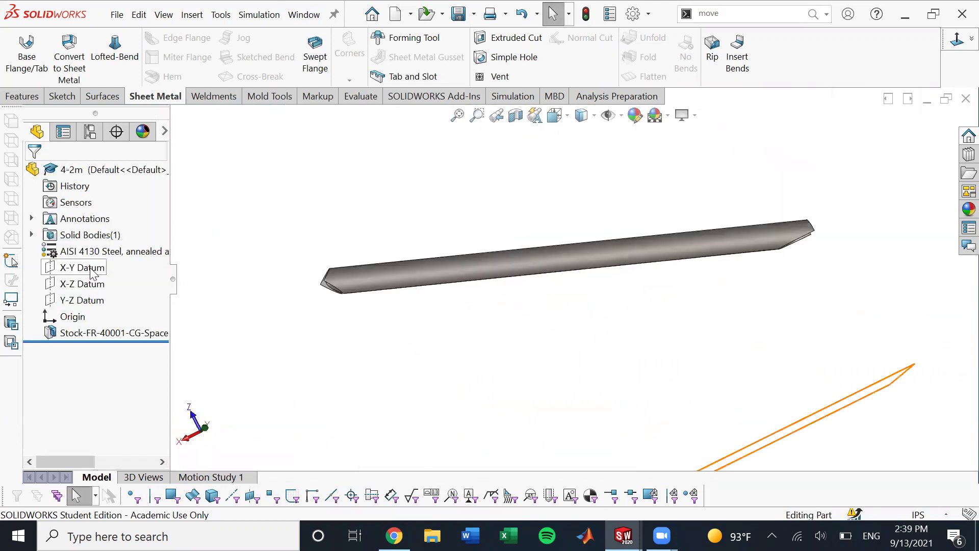
{"action": "left_click", "coordinate": [82, 267]}
{"action": "left_click", "coordinate": [81, 284], "text": "ctrl"}
{"action": "left_click", "coordinate": [81, 300], "text": "ctrl"}
{"action": "scroll", "coordinate": [710, 337], "scroll_direction": "up", "scroll_amount": 3}
{"action": "middle_click_drag", "start_coordinate": [710, 336], "coordinate": [735, 298]}
{"action": "middle_click_drag", "start_coordinate": [612, 299], "coordinate": [519, 295]}
{"action": "key", "text": "Escape"}
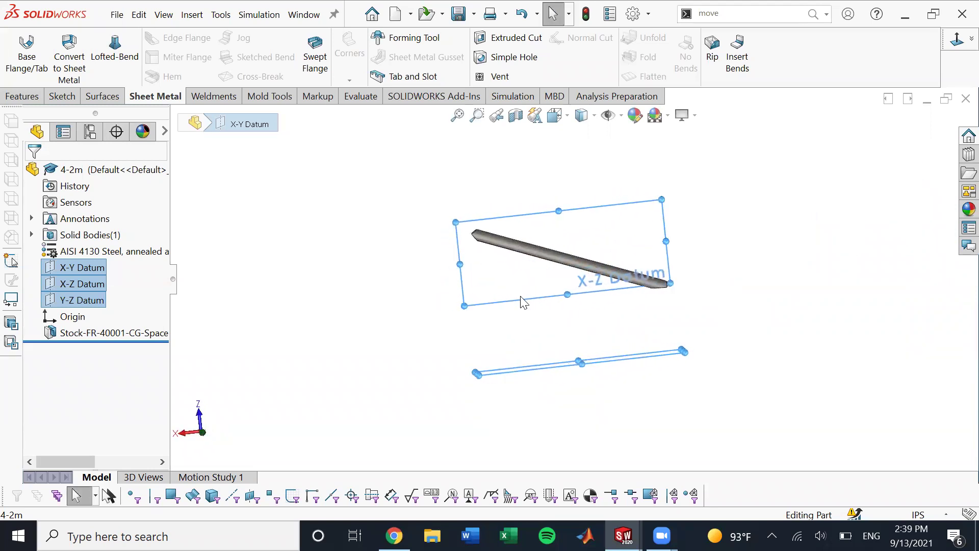
{"action": "scroll", "coordinate": [553, 284], "scroll_direction": "down", "scroll_amount": 2}
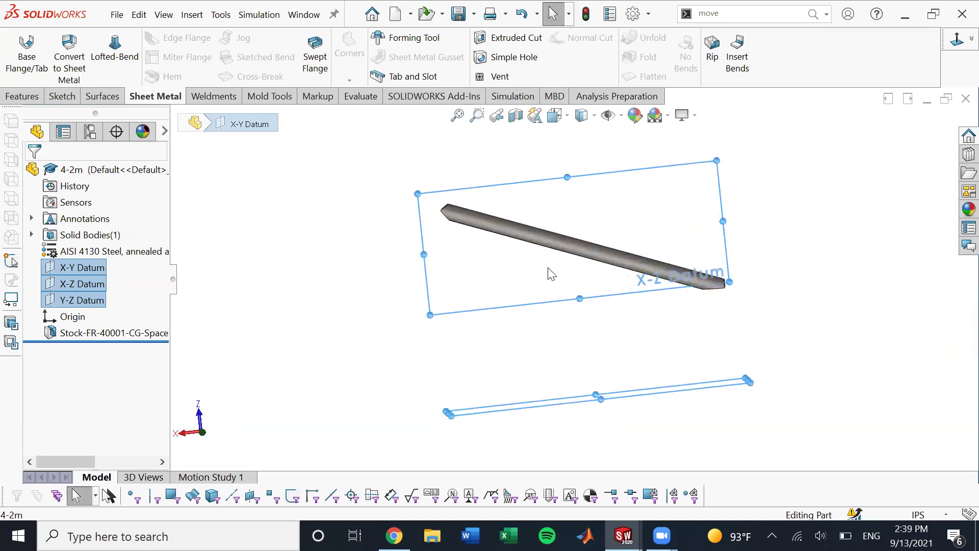
{"action": "scroll", "coordinate": [518, 239], "scroll_direction": "down", "scroll_amount": 1}
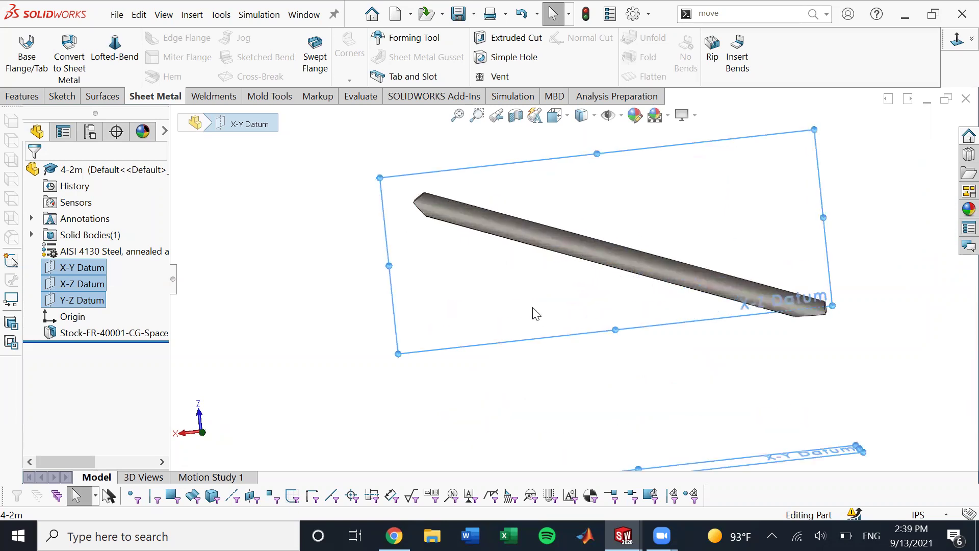
{"action": "left_click", "coordinate": [544, 330]}
{"action": "scroll", "coordinate": [550, 355], "scroll_direction": "up", "scroll_amount": 2}
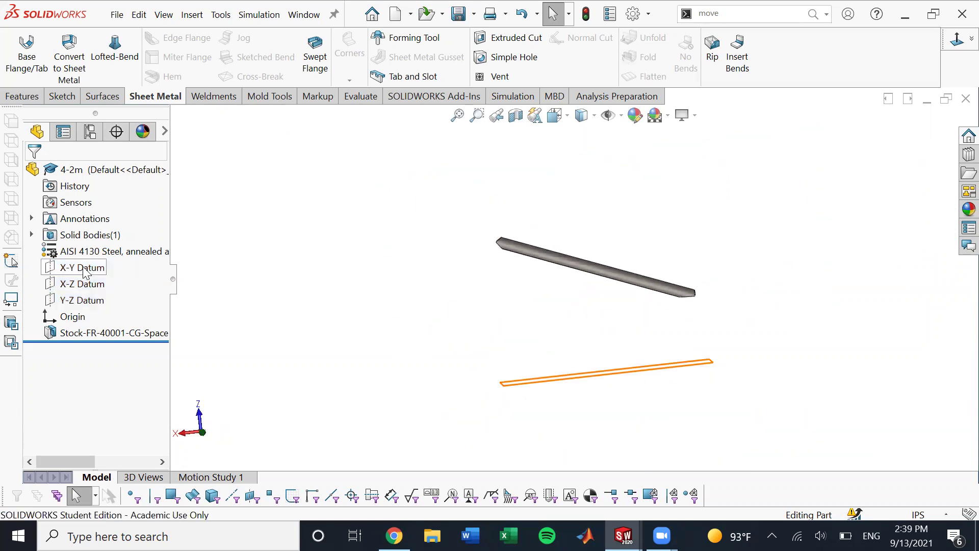
{"action": "left_click", "coordinate": [102, 267]}
- Sketch a construction circle on the X-Y Datum, viewed normal to the plane
{"action": "left_click", "coordinate": [63, 96]}
{"action": "left_click", "coordinate": [19, 49]}
{"action": "left_click", "coordinate": [118, 39]}
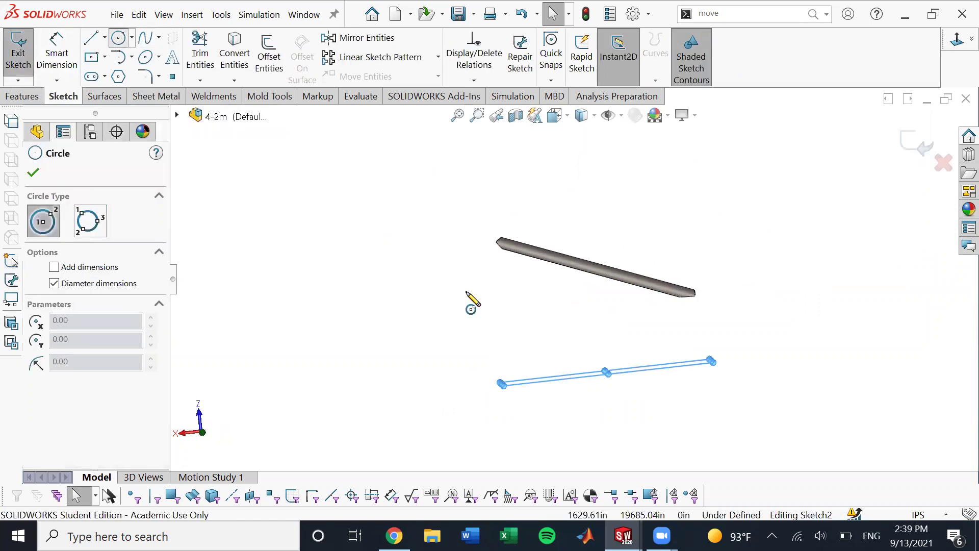
{"action": "left_click", "coordinate": [957, 41]}
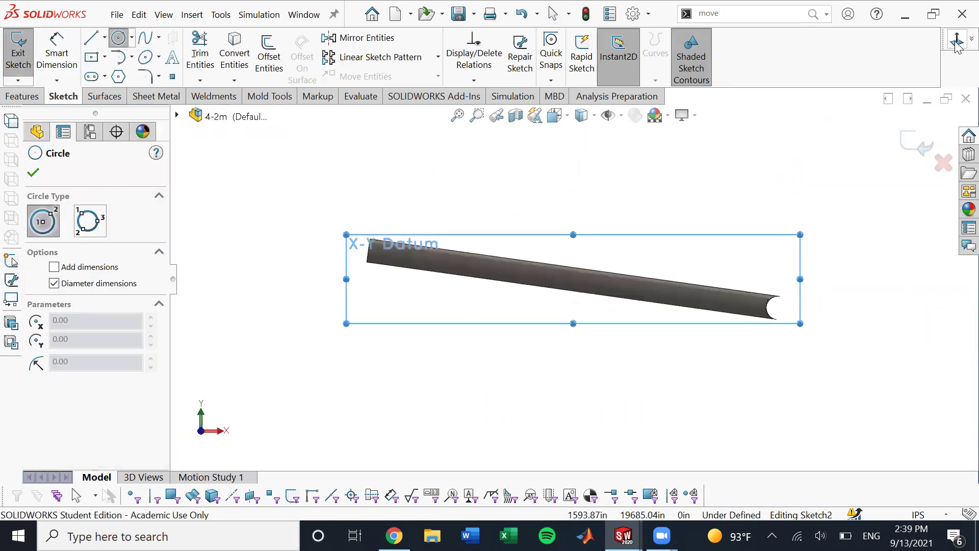
{"action": "scroll", "coordinate": [585, 278], "scroll_direction": "up", "scroll_amount": 2}
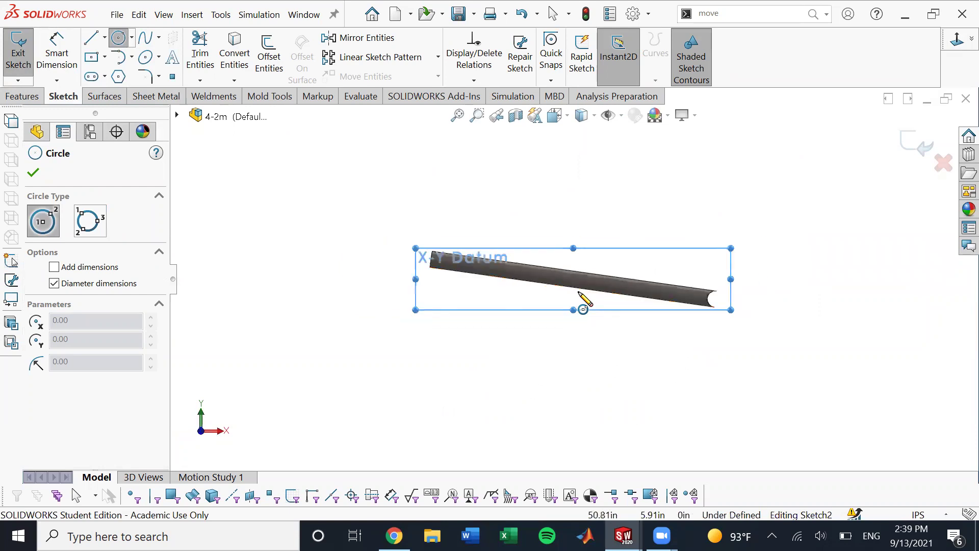
{"action": "left_click", "coordinate": [534, 383]}
{"action": "left_click", "coordinate": [580, 376]}
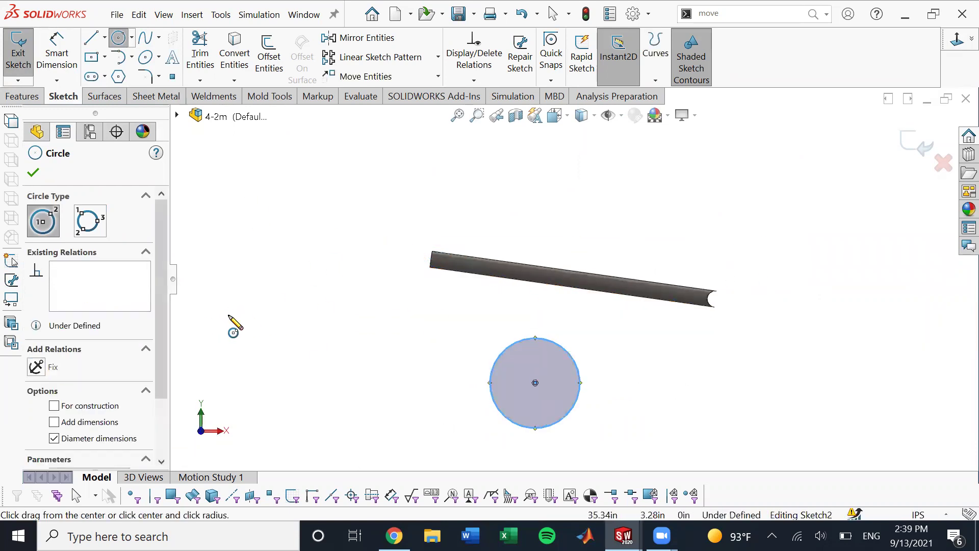
{"action": "key", "text": "Escape"}
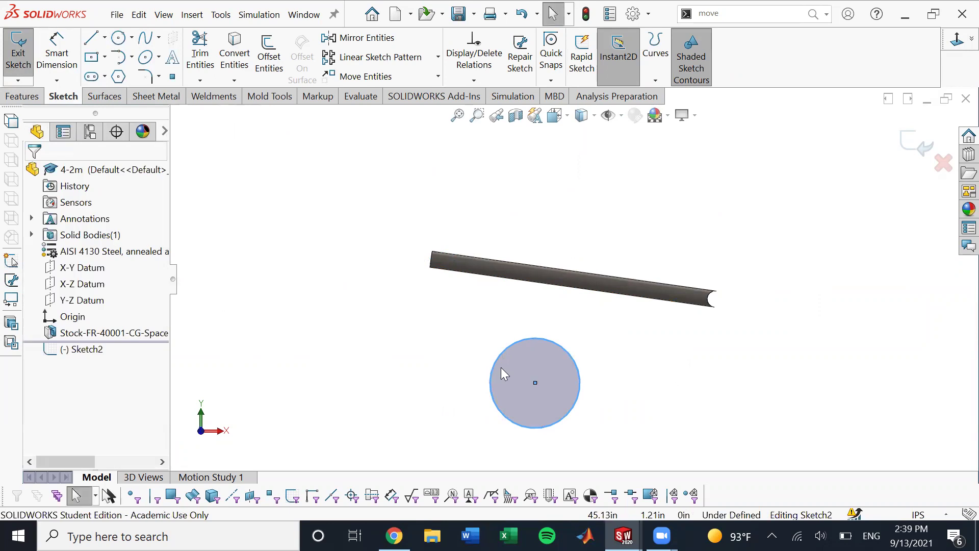
{"action": "left_click", "coordinate": [565, 348]}
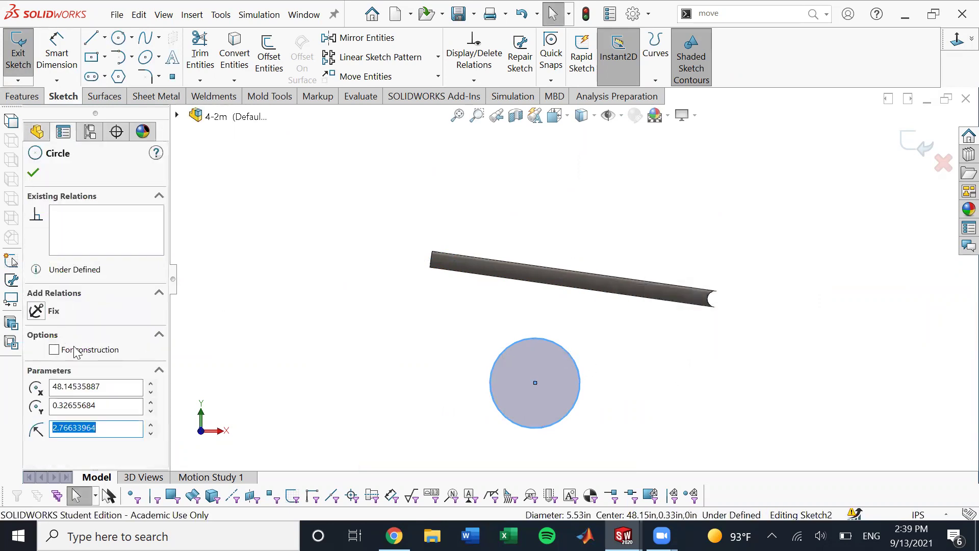
{"action": "left_click", "coordinate": [81, 350]}
{"action": "left_click", "coordinate": [406, 340]}
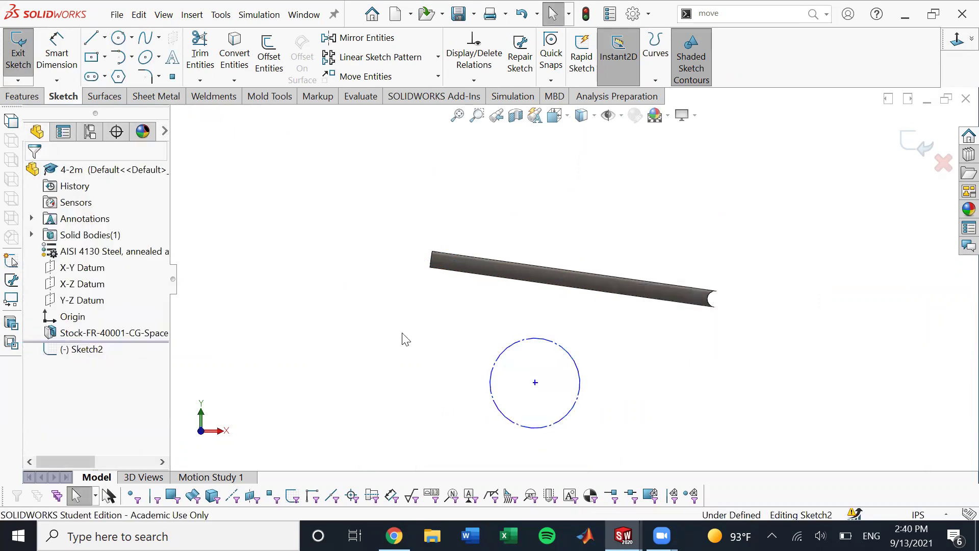
- Draw a center rectangle starting from the circle's centre
{"action": "left_click", "coordinate": [88, 58]}
{"action": "left_click", "coordinate": [534, 382]}
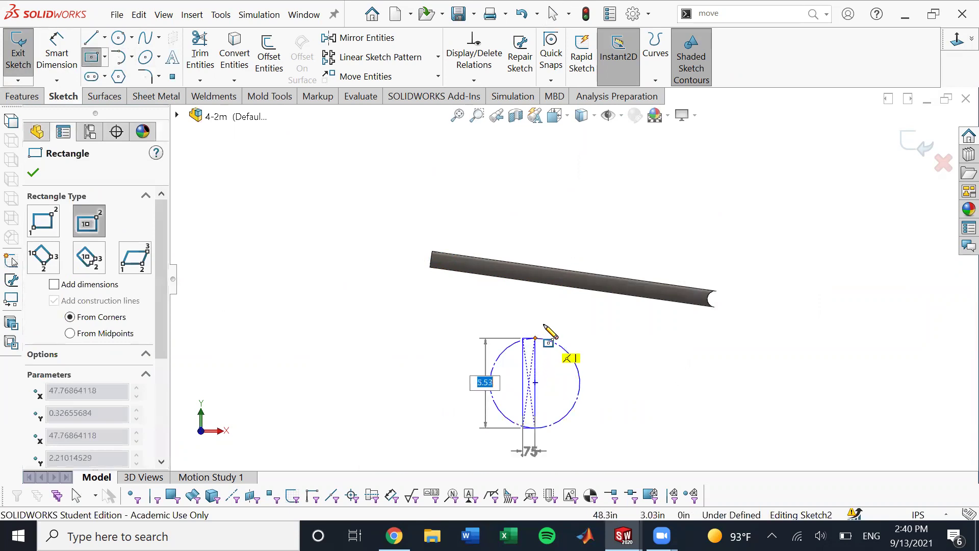
{"action": "left_click", "coordinate": [550, 319]}
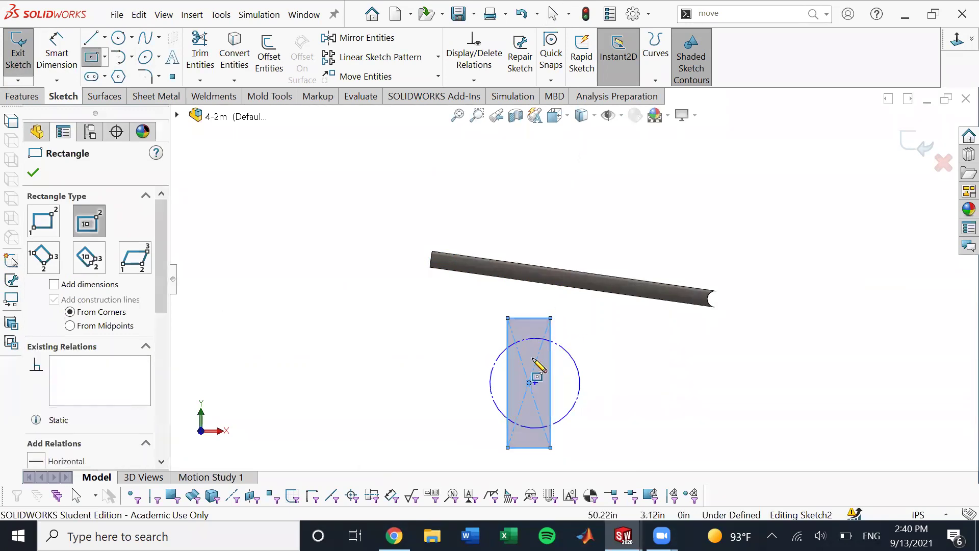
{"action": "key", "text": "Escape"}
- Make the construction circle pass through the rectangle's centre point
{"action": "scroll", "coordinate": [544, 386], "scroll_direction": "down", "scroll_amount": 3}
{"action": "scroll", "coordinate": [545, 386], "scroll_direction": "down", "scroll_amount": 2}
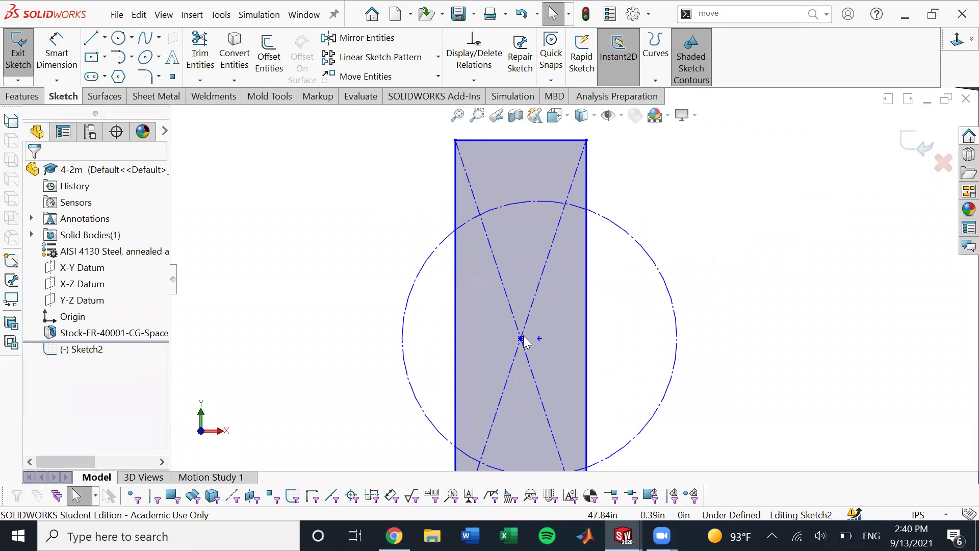
{"action": "left_click", "coordinate": [520, 338]}
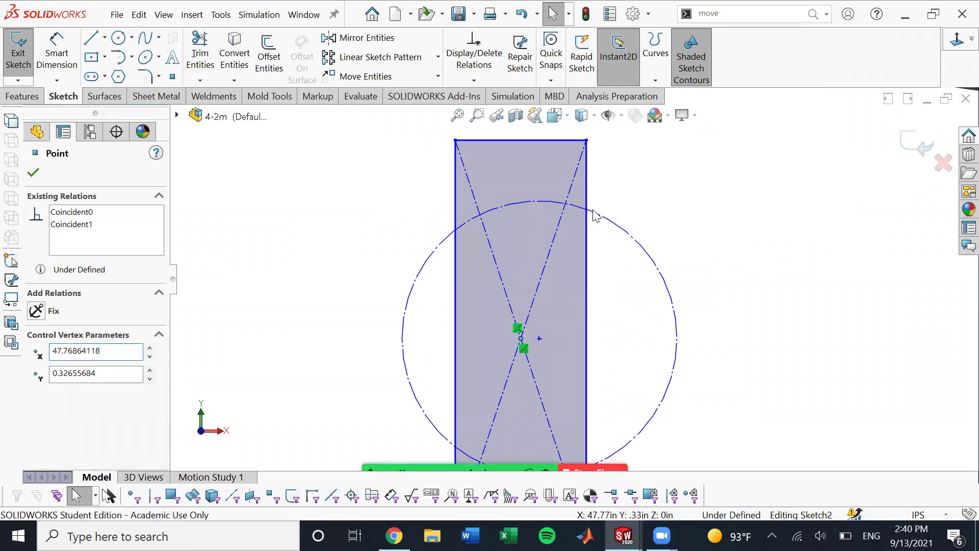
{"action": "left_click", "coordinate": [589, 209], "text": "ctrl"}
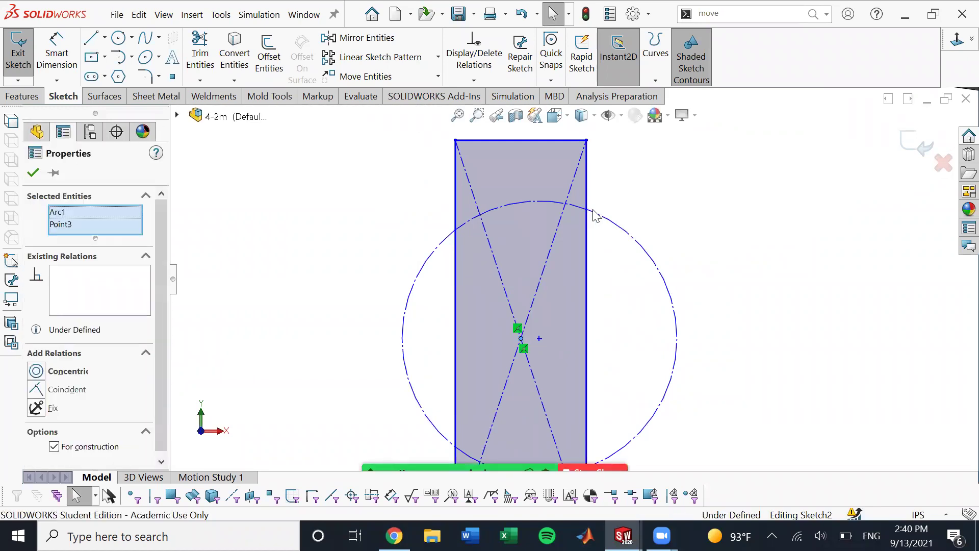
{"action": "left_click", "coordinate": [539, 200], "text": "ctrl"}
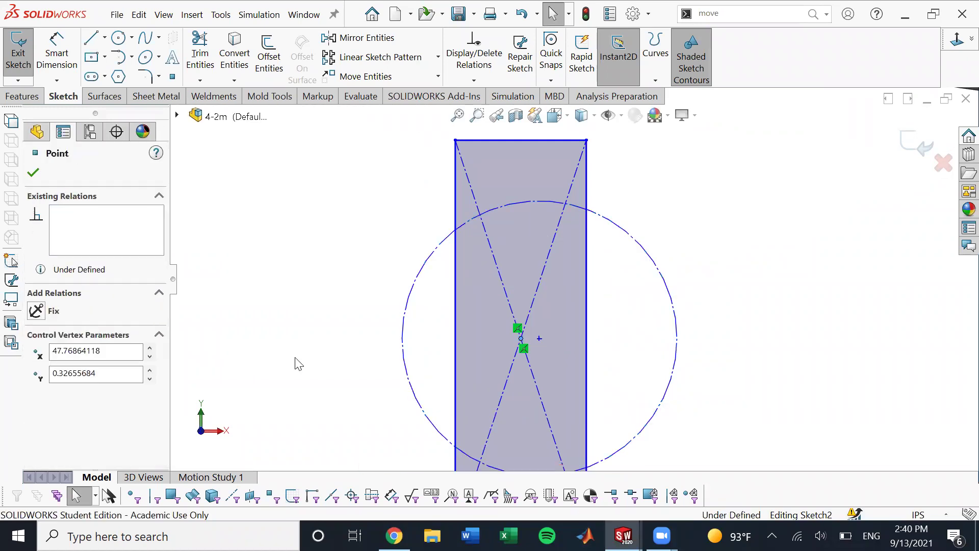
{"action": "left_click", "coordinate": [380, 277]}
{"action": "left_click", "coordinate": [550, 200]}
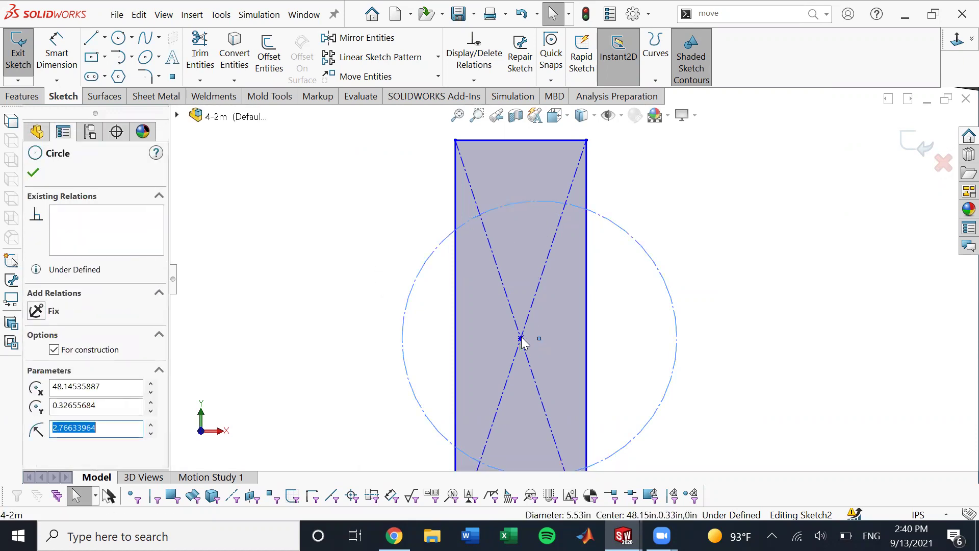
{"action": "left_click", "coordinate": [521, 339], "text": "ctrl"}
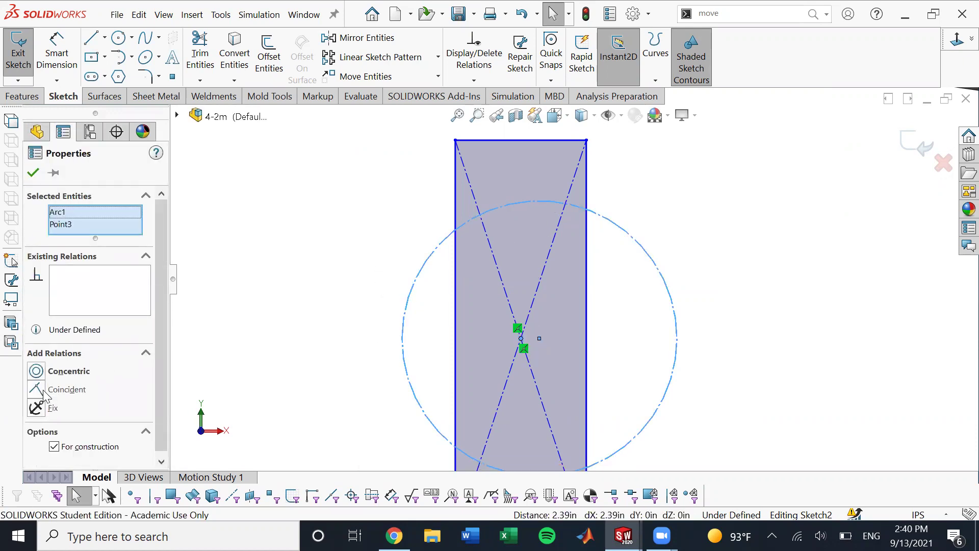
{"action": "left_click", "coordinate": [37, 390]}
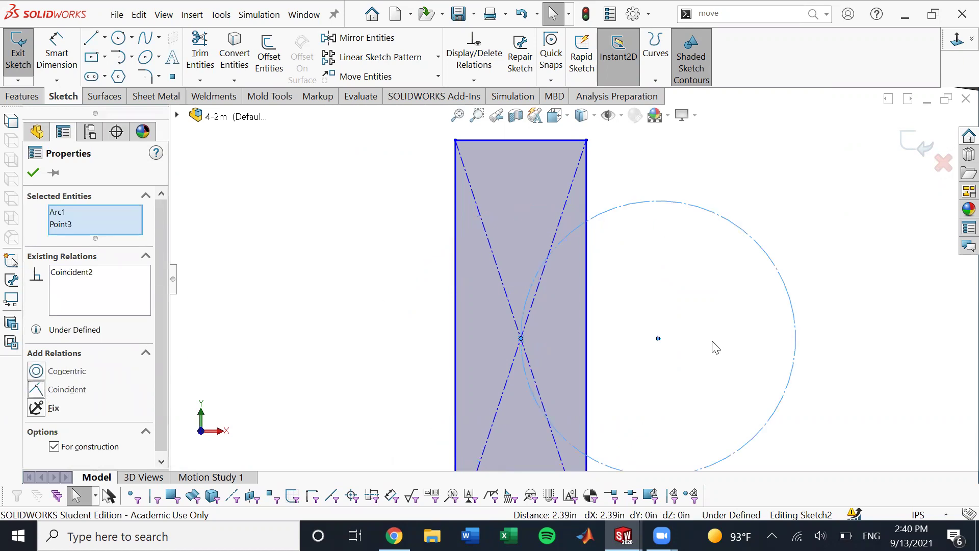
- Centre the circle on the rectangle's right-edge midpoint and resize the rectangle
{"action": "scroll", "coordinate": [663, 326], "scroll_direction": "up", "scroll_amount": 4}
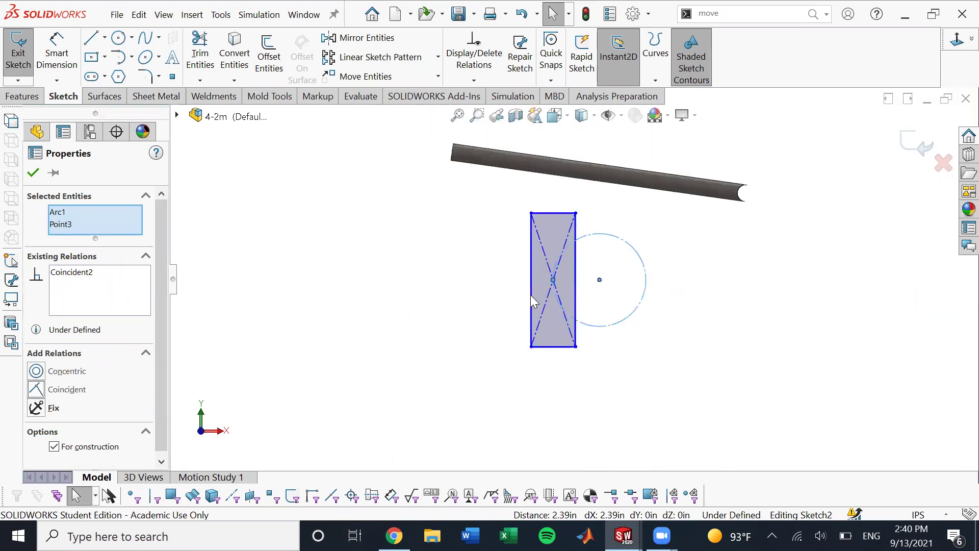
{"action": "left_click_drag", "start_coordinate": [532, 295], "coordinate": [450, 295]}
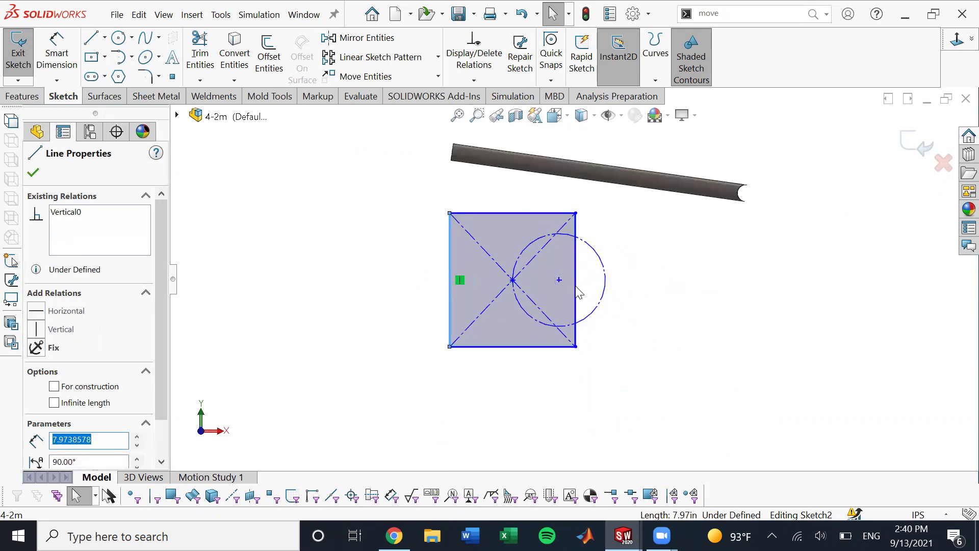
{"action": "left_click", "coordinate": [576, 291]}
{"action": "left_click", "coordinate": [558, 280], "text": "ctrl"}
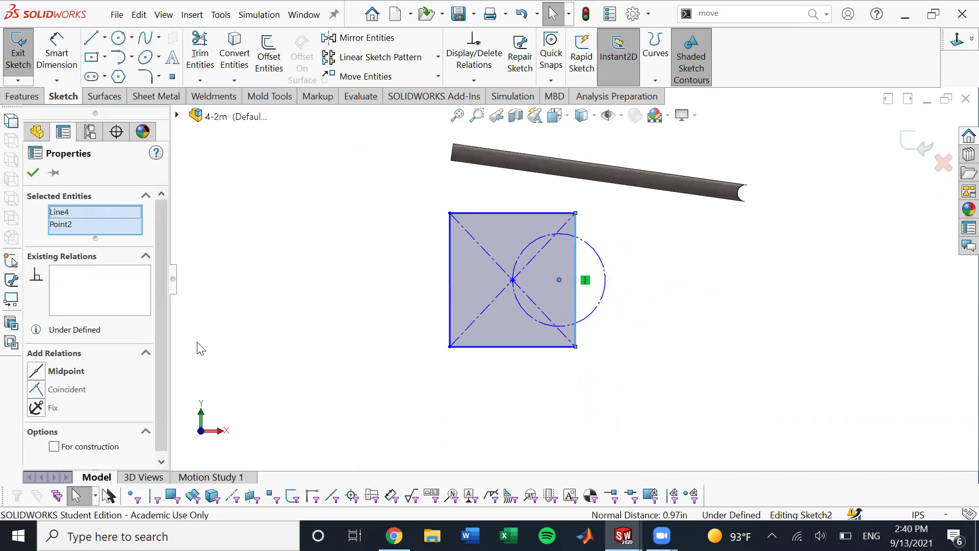
{"action": "left_click", "coordinate": [37, 375]}
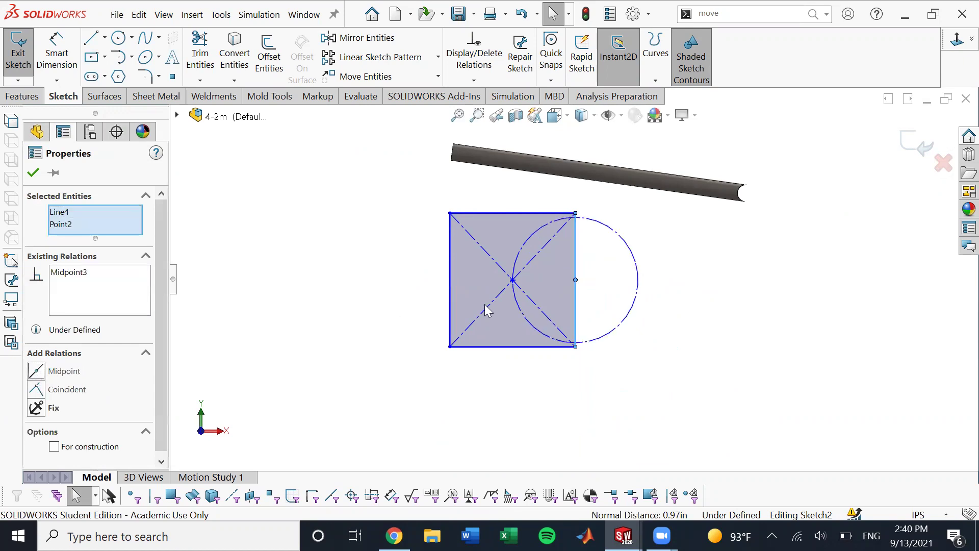
{"action": "left_click", "coordinate": [699, 334]}
{"action": "left_click_drag", "start_coordinate": [507, 347], "coordinate": [622, 280]}
{"action": "left_click", "coordinate": [657, 257]}
{"action": "left_click", "coordinate": [756, 303]}
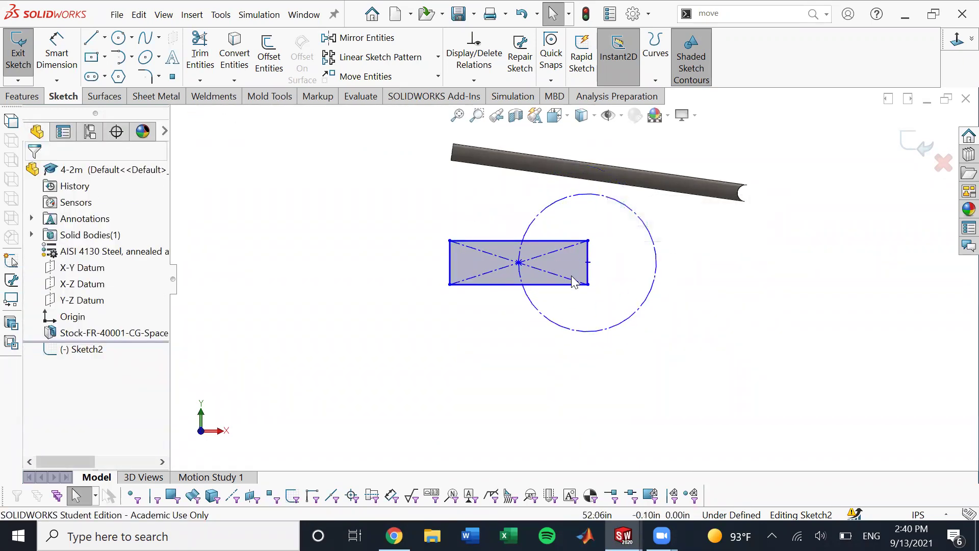
- Dimension the rectangle's left edge to 0.0001 in, leaving the circle undimensioned
{"action": "left_click", "coordinate": [451, 275]}
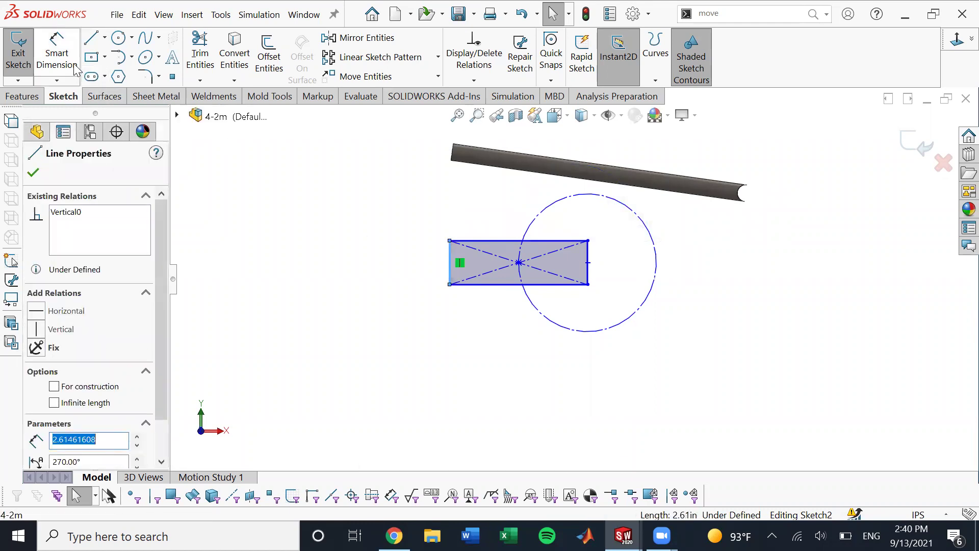
{"action": "right_click_drag", "start_coordinate": [451, 275], "coordinate": [383, 232]}
{"action": "left_click", "coordinate": [451, 275]}
{"action": "left_click", "coordinate": [403, 265]}
{"action": "type", "text": "0"}
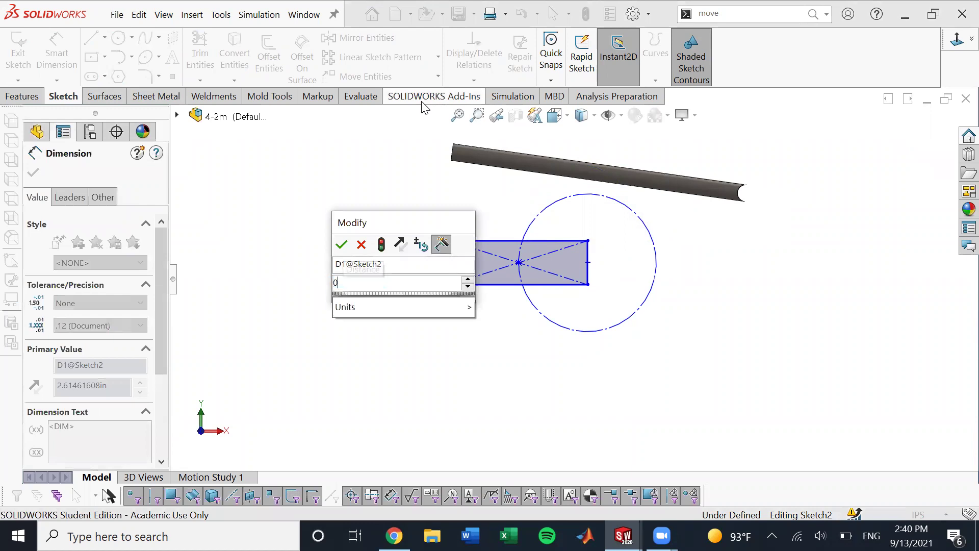
{"action": "type", "text": ".0001"}
{"action": "key", "text": "Return"}
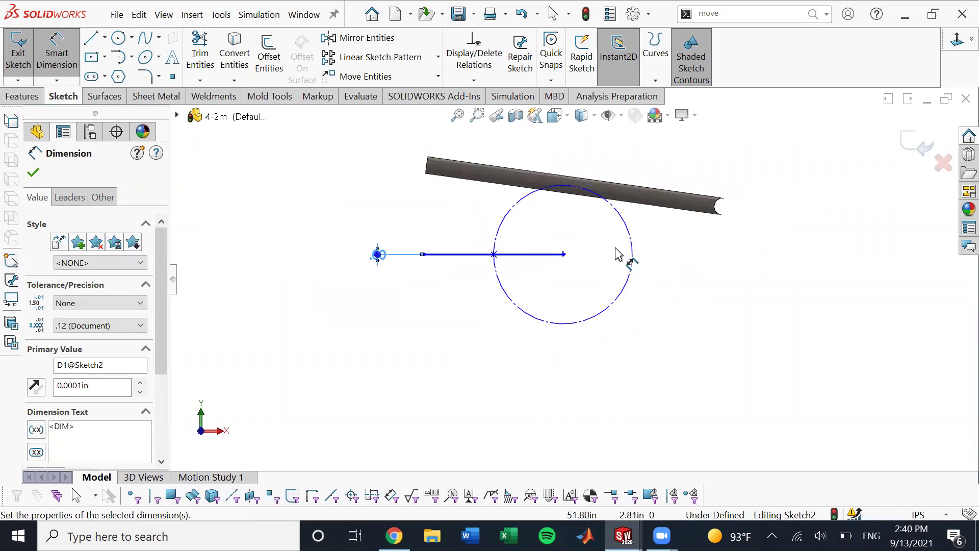
{"action": "scroll", "coordinate": [561, 286], "scroll_direction": "down", "scroll_amount": 4}
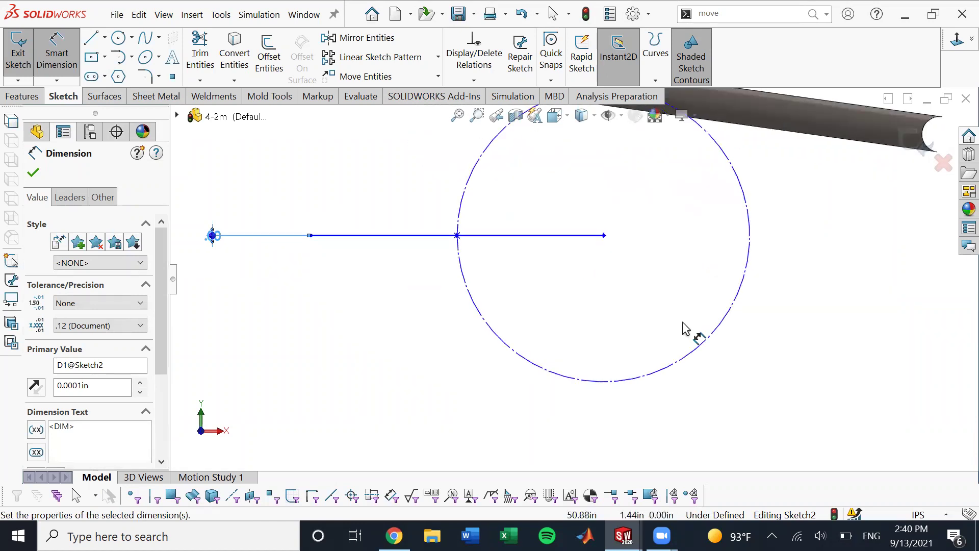
{"action": "left_click", "coordinate": [683, 363]}
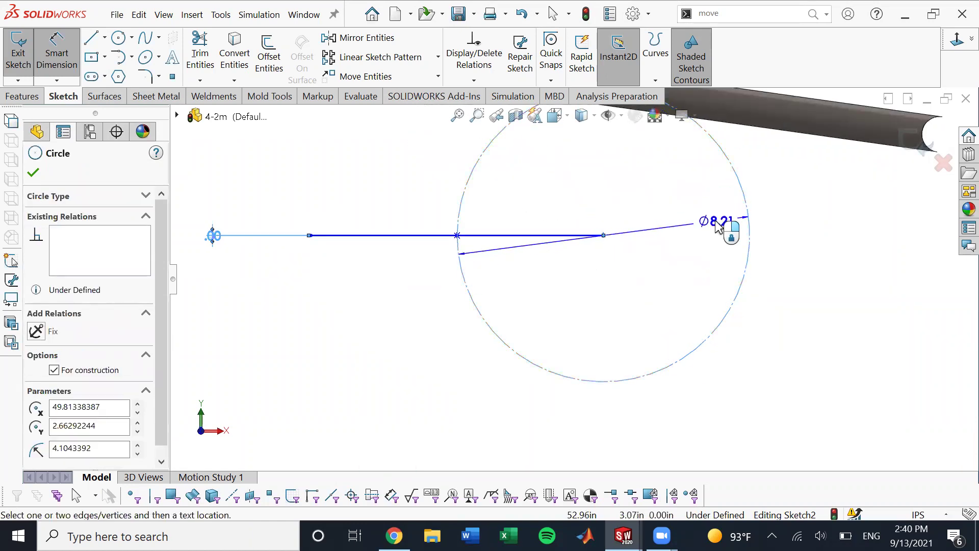
{"action": "key", "text": "Escape"}
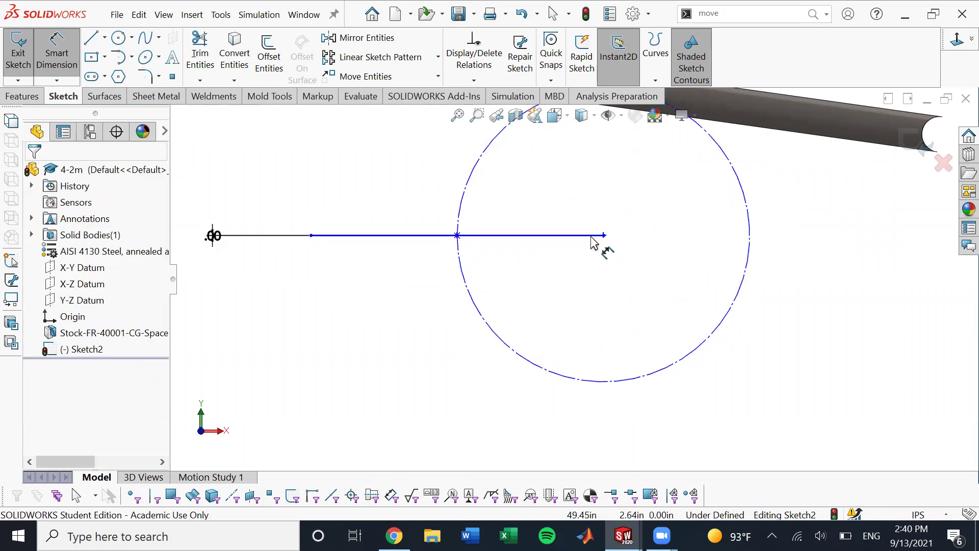
{"action": "scroll", "coordinate": [591, 243], "scroll_direction": "down", "scroll_amount": 10}
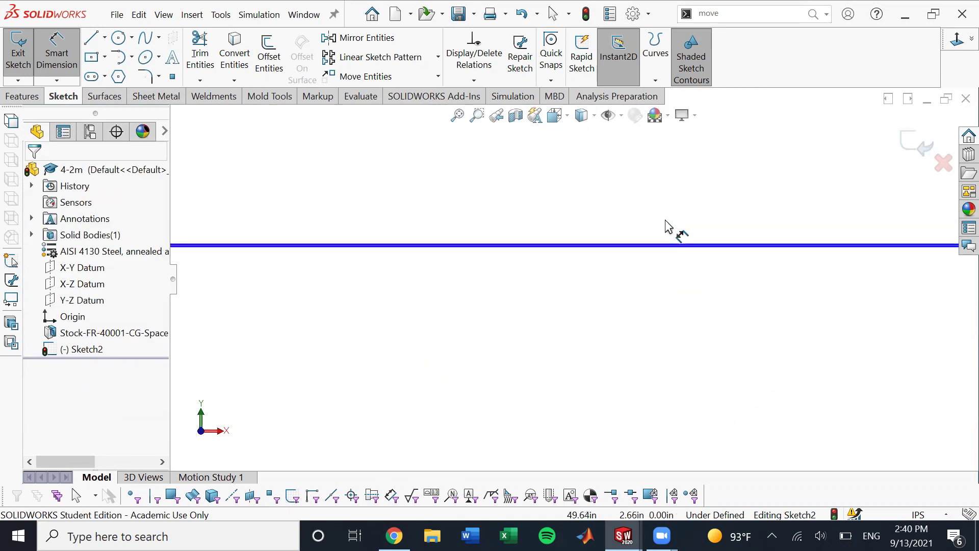
{"action": "scroll", "coordinate": [665, 224], "scroll_direction": "down", "scroll_amount": 5}
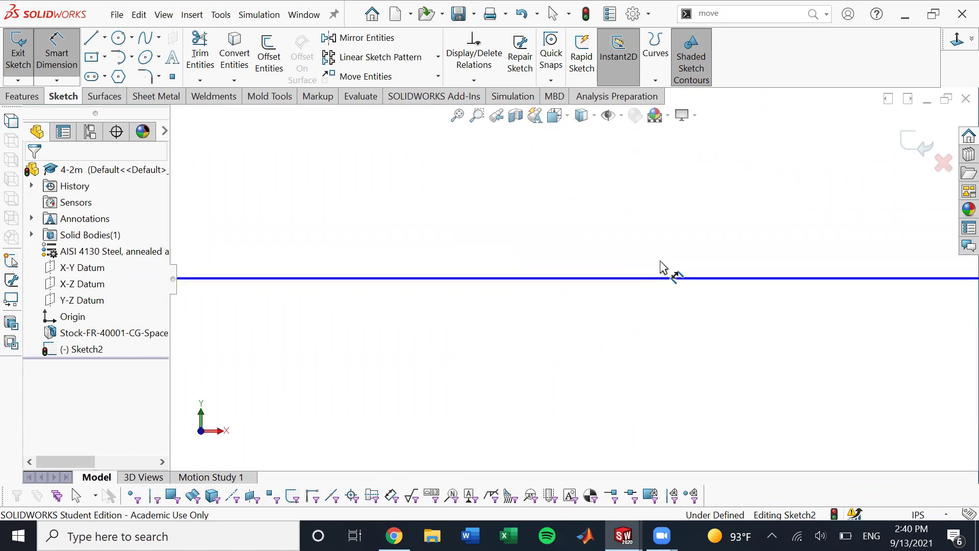
{"action": "scroll", "coordinate": [637, 285], "scroll_direction": "up", "scroll_amount": 8}
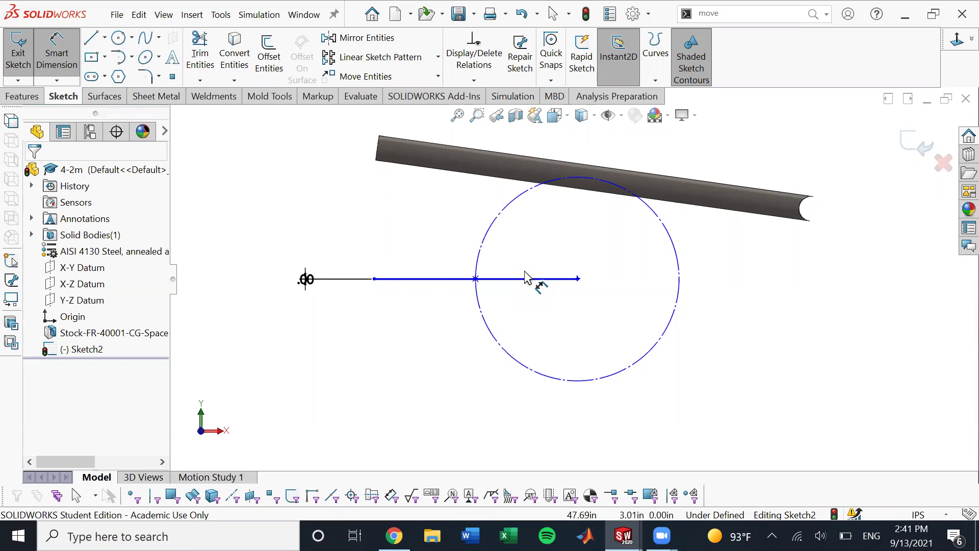
- Exit the sketch and start Move/Copy Bodies with the tube body selected
{"action": "left_click", "coordinate": [915, 153]}
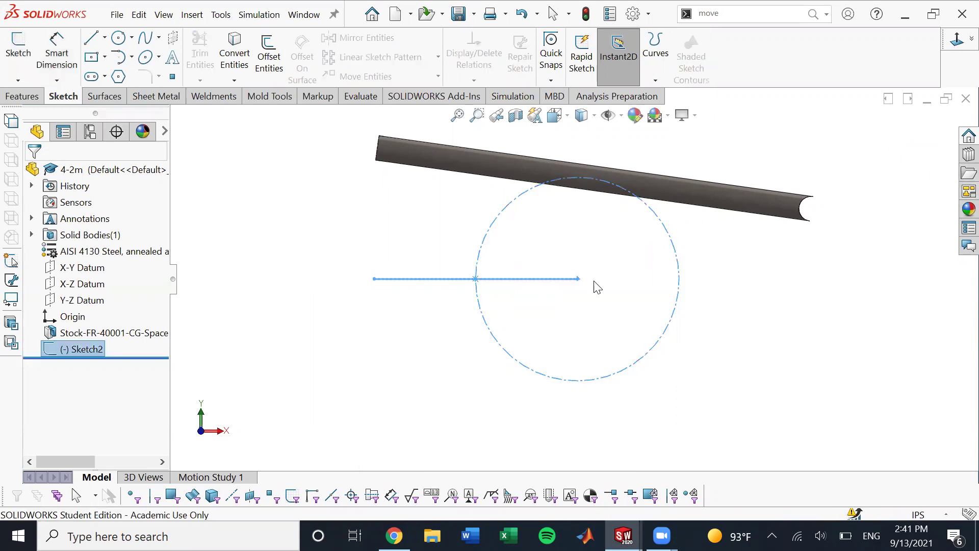
{"action": "scroll", "coordinate": [578, 278], "scroll_direction": "up", "scroll_amount": 1}
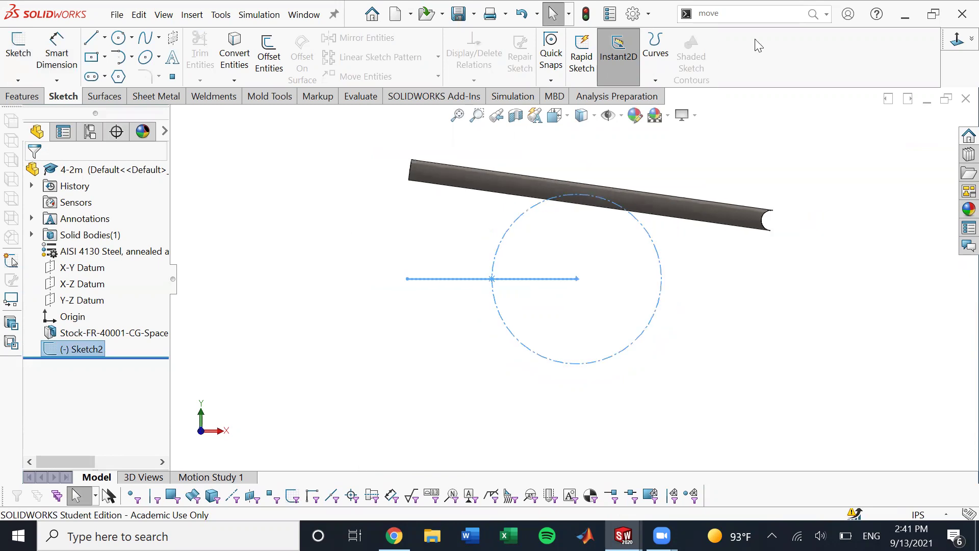
{"action": "left_click", "coordinate": [777, 16]}
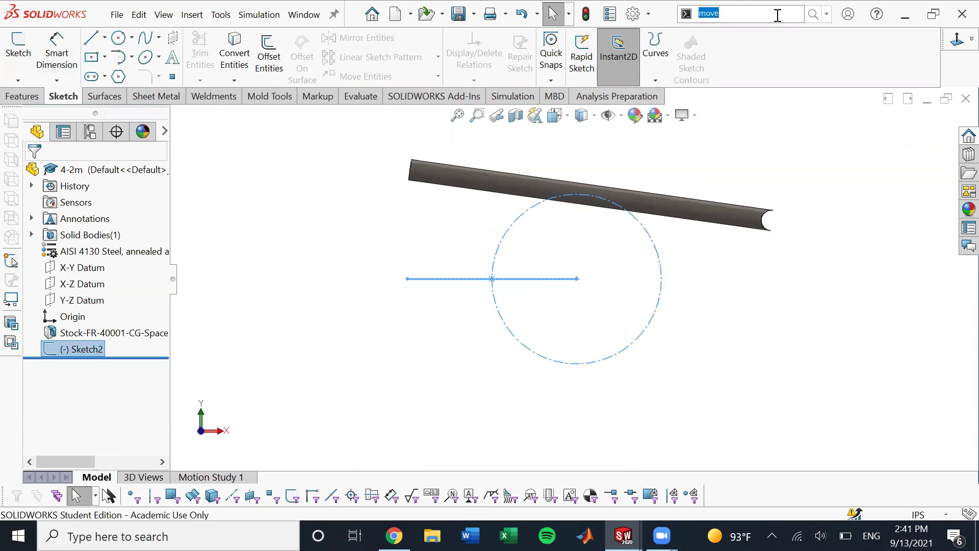
{"action": "type", "text": "move"}
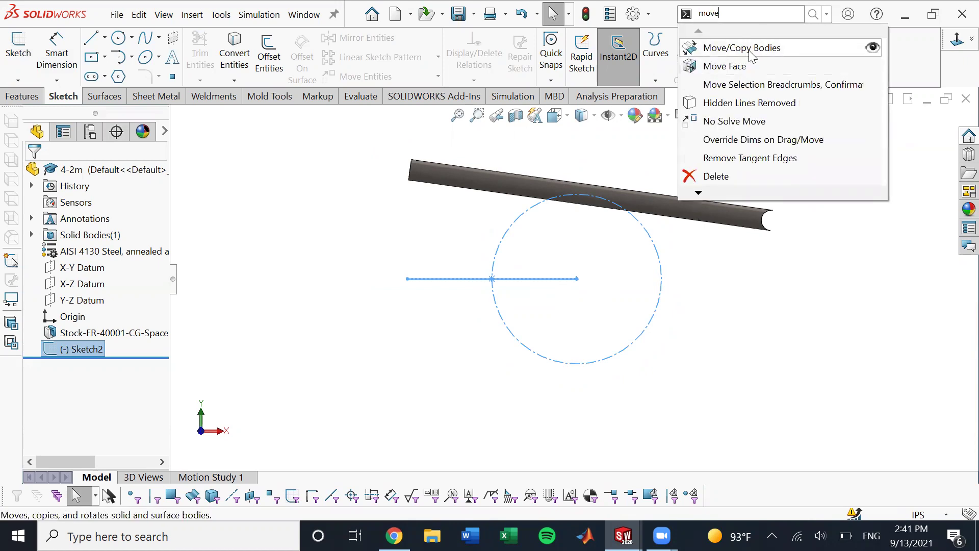
{"action": "left_click", "coordinate": [750, 51]}
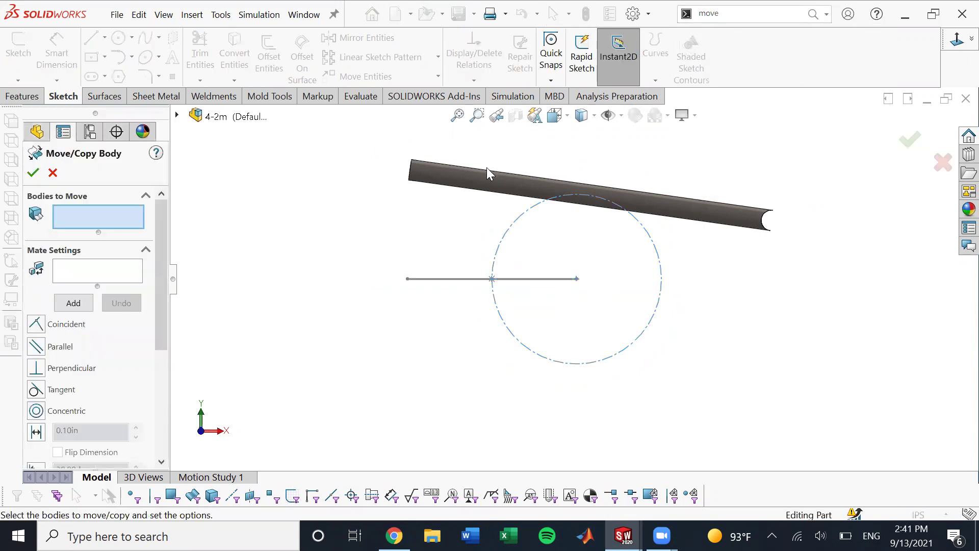
{"action": "left_click", "coordinate": [466, 177]}
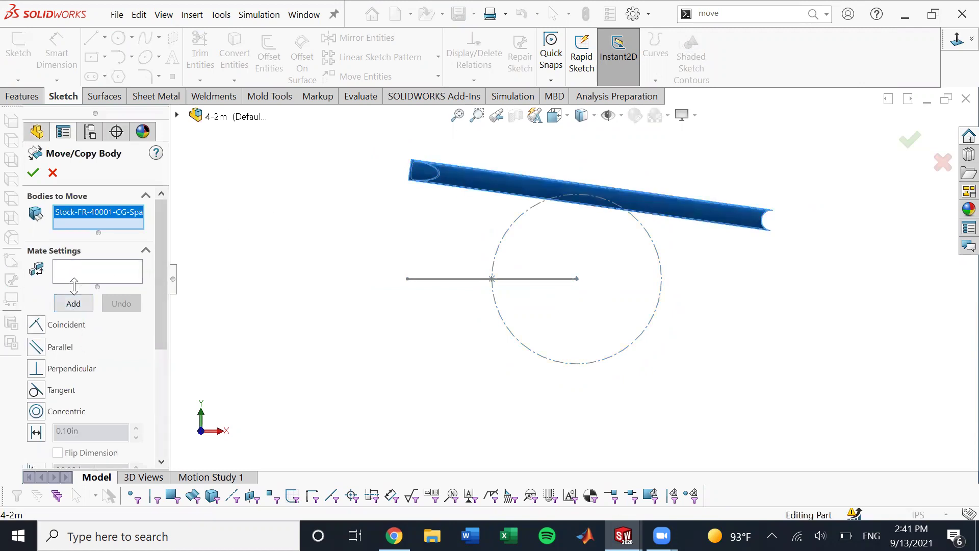
- Mate the tube face concentric with Arc1@Sketch2 and confirm the body move
{"action": "mouse_move", "coordinate": [158, 303]}
{"action": "left_mouse_down"}
{"action": "mouse_move", "coordinate": [161, 390]}
{"action": "mouse_move", "coordinate": [159, 306]}
{"action": "left_mouse_up"}
{"action": "left_click", "coordinate": [145, 252]}
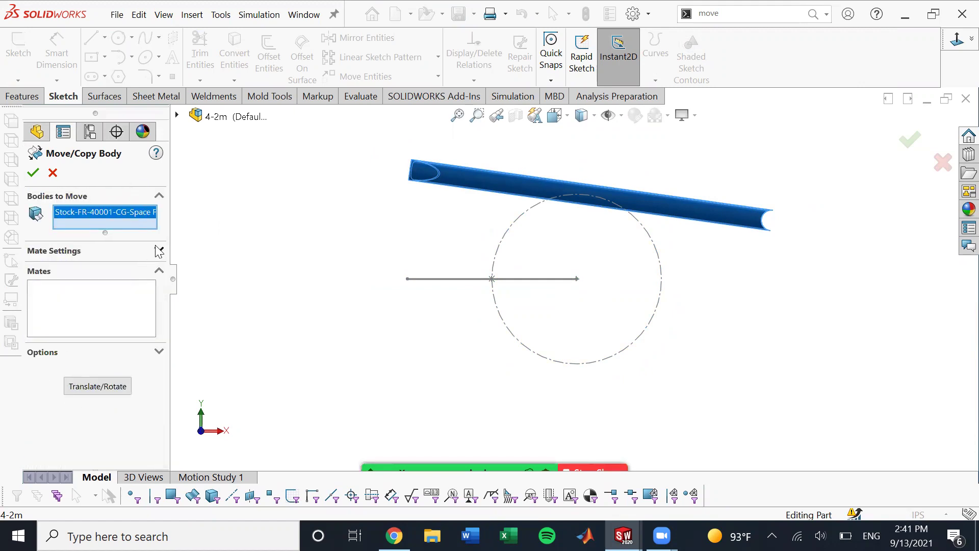
{"action": "left_click", "coordinate": [146, 252]}
{"action": "left_click", "coordinate": [115, 277]}
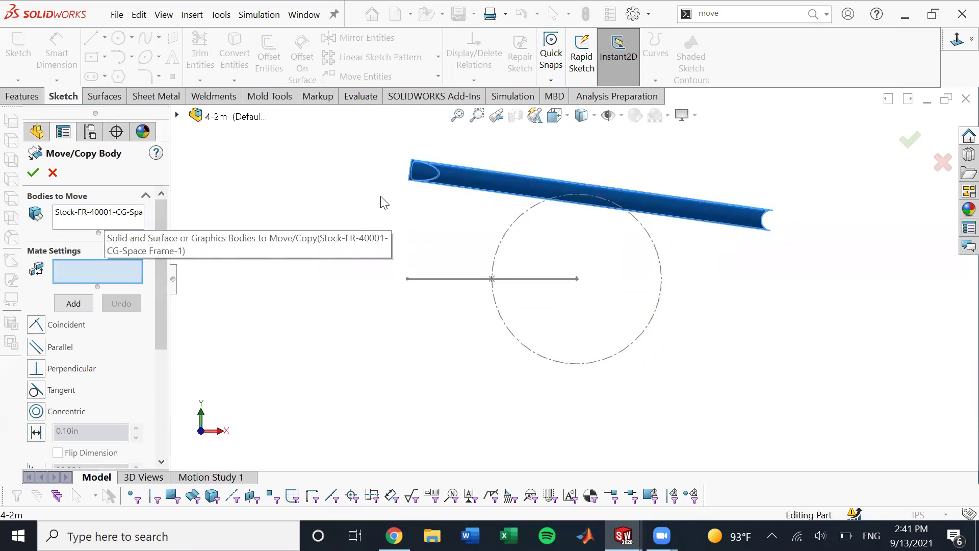
{"action": "left_click", "coordinate": [508, 331]}
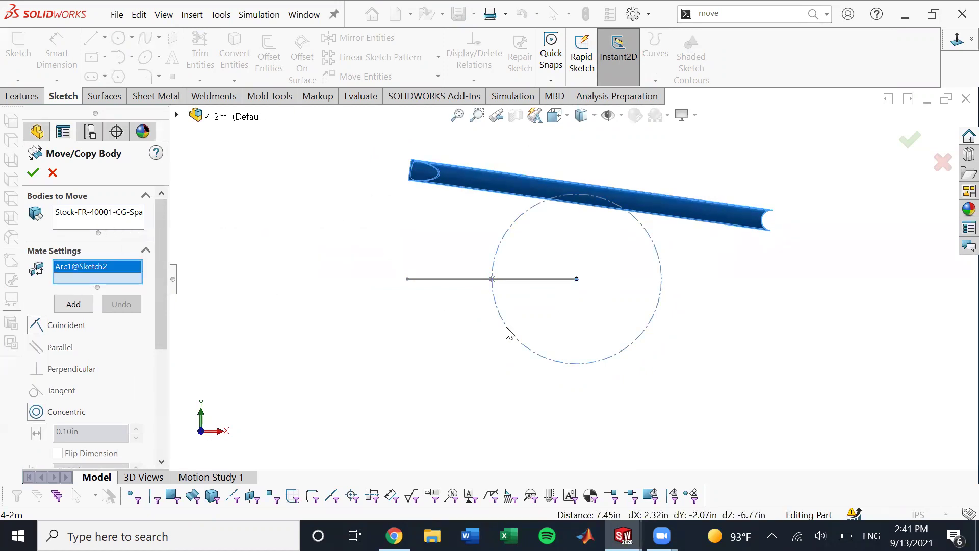
{"action": "left_click", "coordinate": [36, 411]}
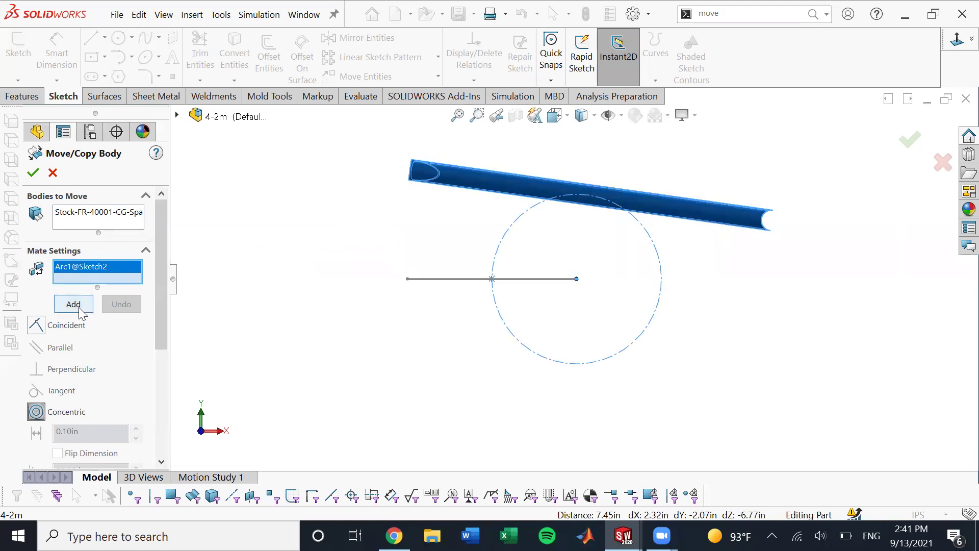
{"action": "left_click", "coordinate": [75, 304]}
{"action": "left_click", "coordinate": [581, 265]}
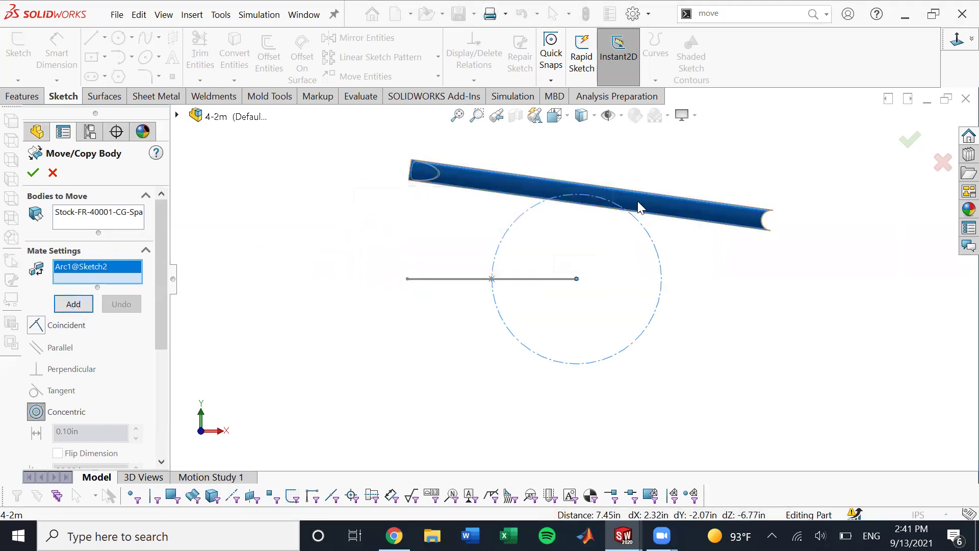
{"action": "left_click", "coordinate": [638, 200]}
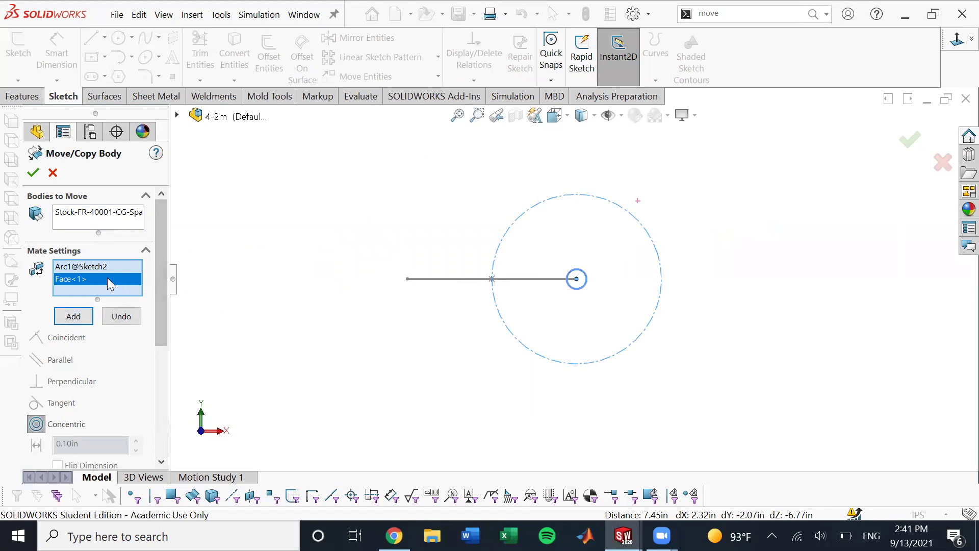
{"action": "middle_click_drag", "start_coordinate": [556, 306], "coordinate": [599, 288]}
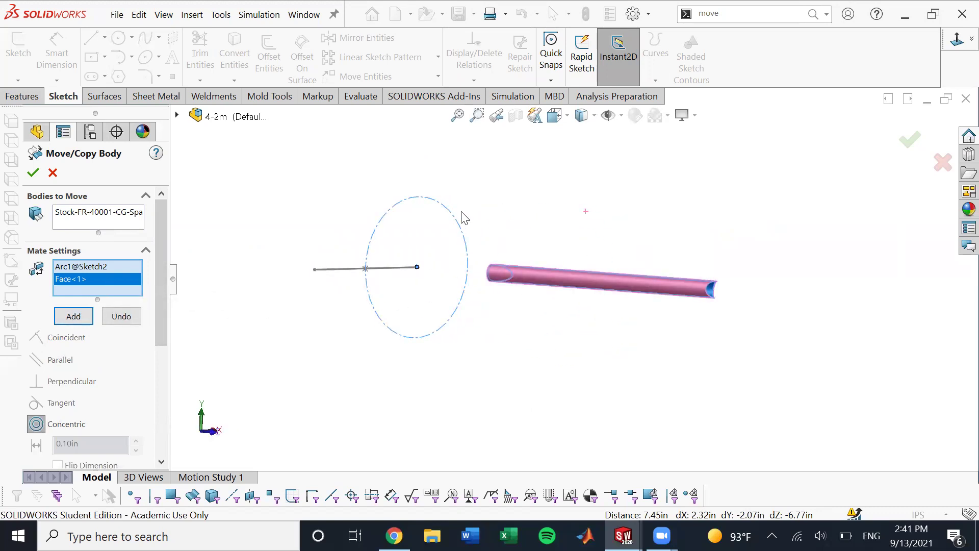
{"action": "mouse_move", "coordinate": [522, 362]}
{"action": "middle_mouse_down"}
{"action": "mouse_move", "coordinate": [557, 345]}
{"action": "mouse_move", "coordinate": [536, 349]}
{"action": "middle_mouse_up"}
{"action": "left_click", "coordinate": [33, 172]}
{"action": "key", "text": "space"}
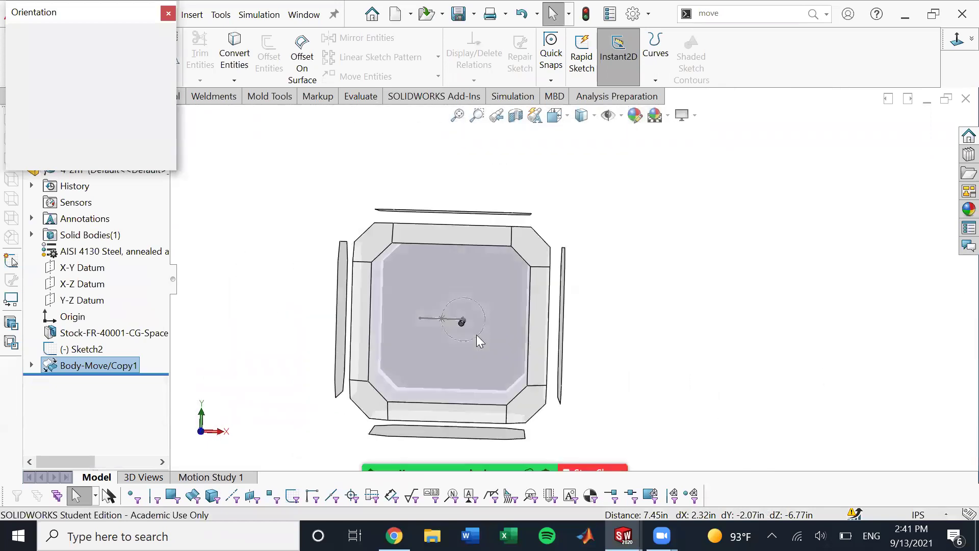
{"action": "left_click", "coordinate": [476, 334]}
{"action": "scroll", "coordinate": [641, 300], "scroll_direction": "down", "scroll_amount": 2}
{"action": "scroll", "coordinate": [646, 298], "scroll_direction": "up", "scroll_amount": 1}
{"action": "scroll", "coordinate": [637, 292], "scroll_direction": "down", "scroll_amount": 3}
{"action": "key", "text": "ctrl+1"}
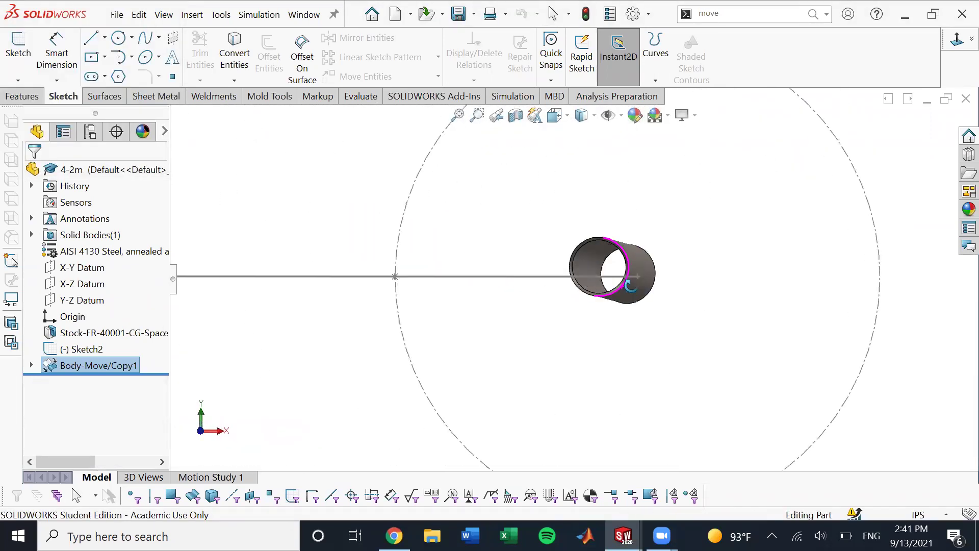
{"action": "key", "text": "space"}
{"action": "left_click", "coordinate": [476, 335]}
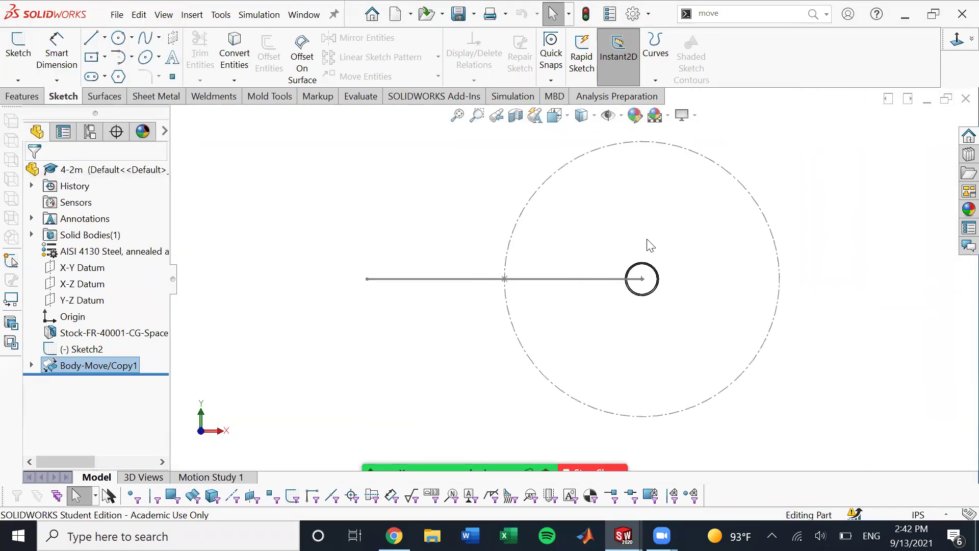
{"action": "scroll", "coordinate": [527, 304], "scroll_direction": "down", "scroll_amount": 4}
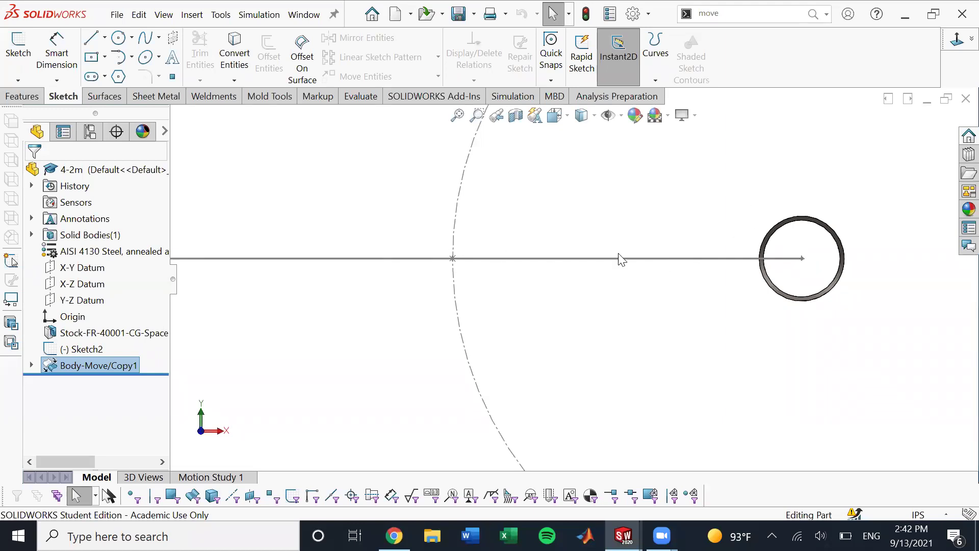
{"action": "scroll", "coordinate": [475, 282], "scroll_direction": "up", "scroll_amount": 3}
{"action": "scroll", "coordinate": [601, 300], "scroll_direction": "down", "scroll_amount": 3}
{"action": "scroll", "coordinate": [703, 287], "scroll_direction": "up", "scroll_amount": 1}
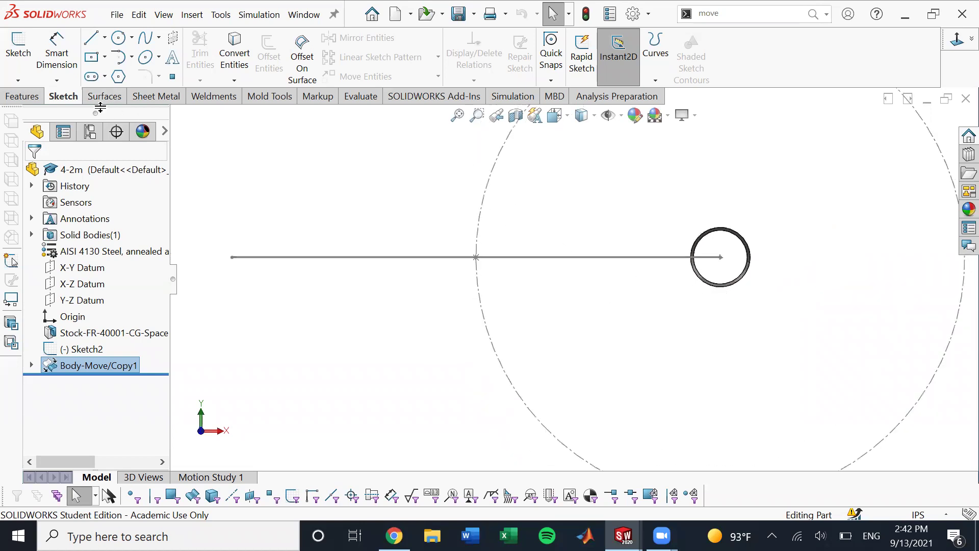
- Extruded-cut Sketch2's line Through All - Both to slit the tube wall lengthwise
{"action": "left_click", "coordinate": [31, 97]}
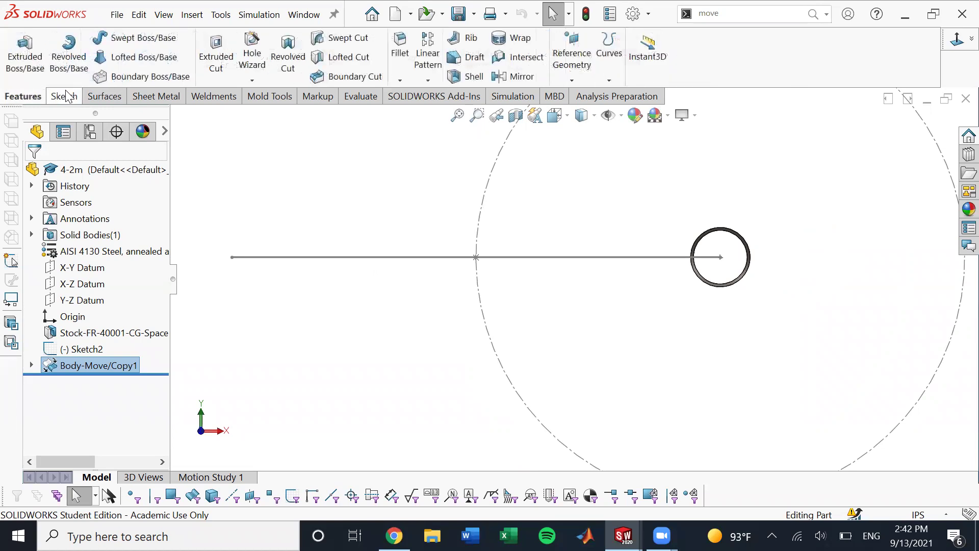
{"action": "left_click", "coordinate": [209, 74]}
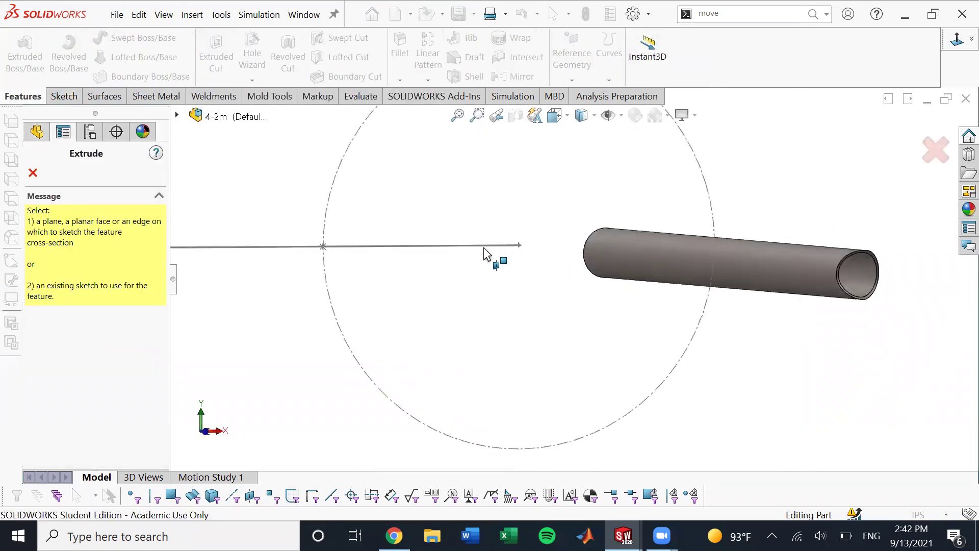
{"action": "left_click", "coordinate": [483, 245]}
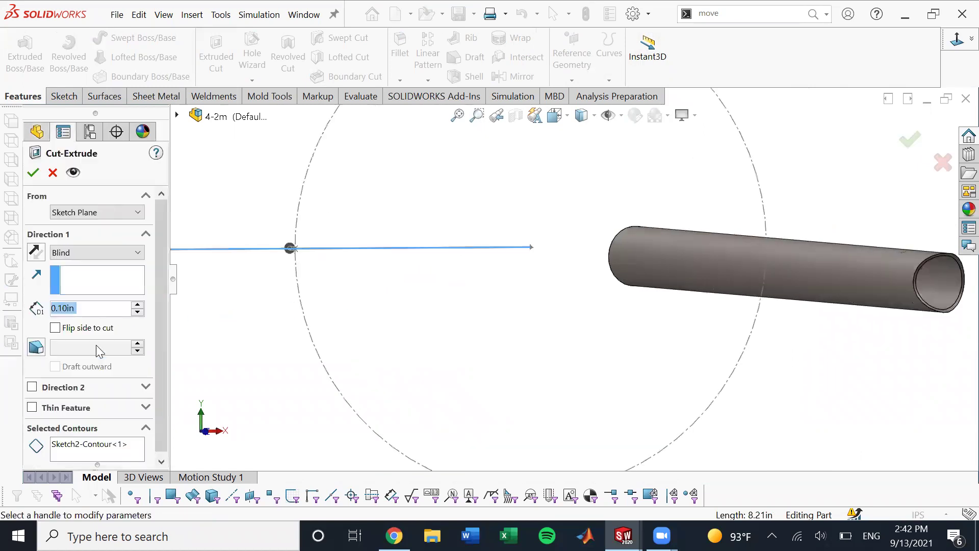
{"action": "left_click", "coordinate": [77, 252]}
{"action": "left_click", "coordinate": [100, 286]}
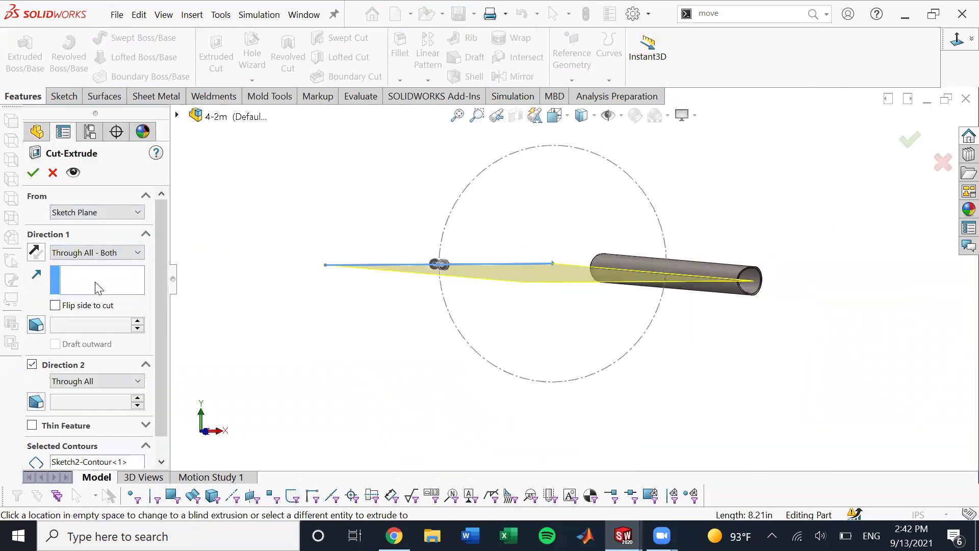
{"action": "mouse_move", "coordinate": [515, 303]}
{"action": "middle_mouse_down"}
{"action": "mouse_move", "coordinate": [574, 317]}
{"action": "mouse_move", "coordinate": [587, 303]}
{"action": "mouse_move", "coordinate": [515, 285]}
{"action": "middle_mouse_up"}
{"action": "scroll", "coordinate": [706, 313], "scroll_direction": "down", "scroll_amount": 5}
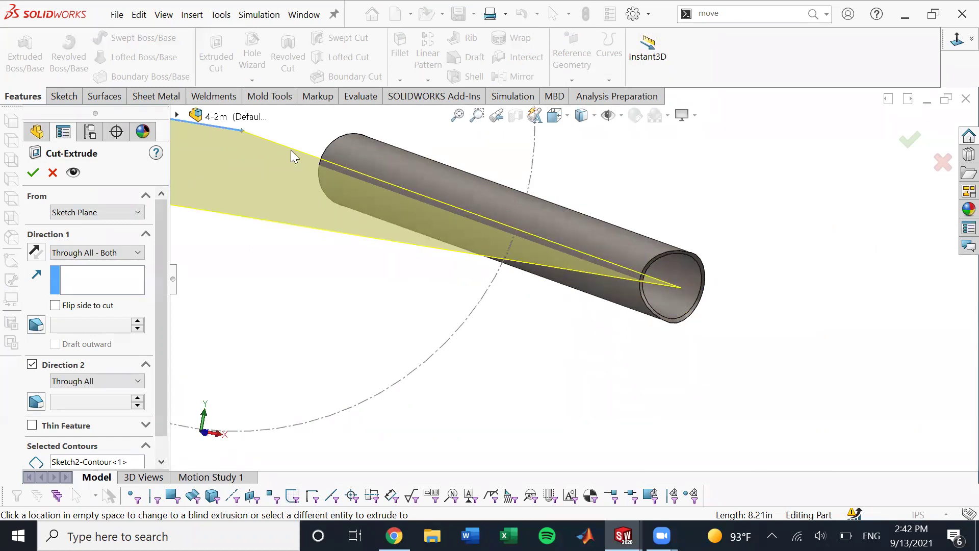
{"action": "middle_click_drag", "start_coordinate": [617, 285], "coordinate": [638, 283]}
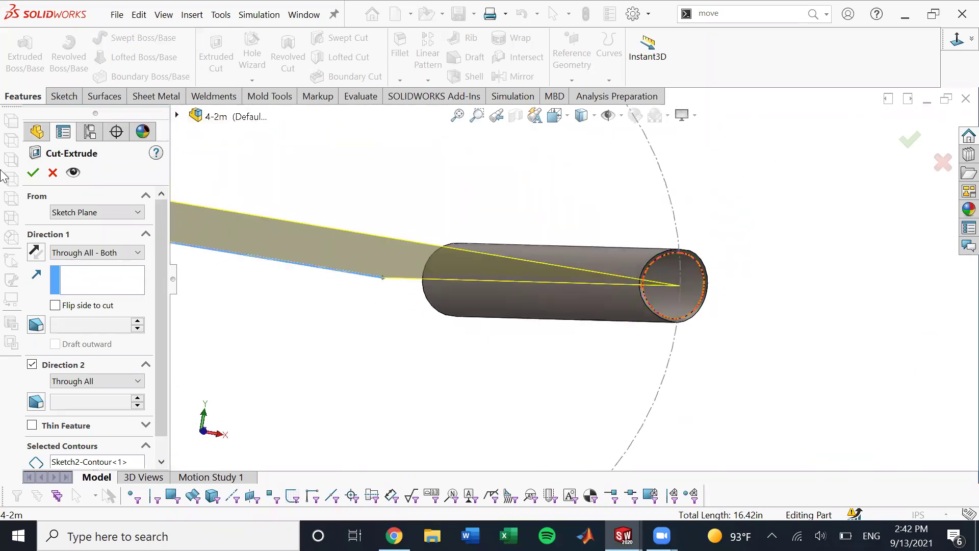
{"action": "left_click", "coordinate": [31, 174]}
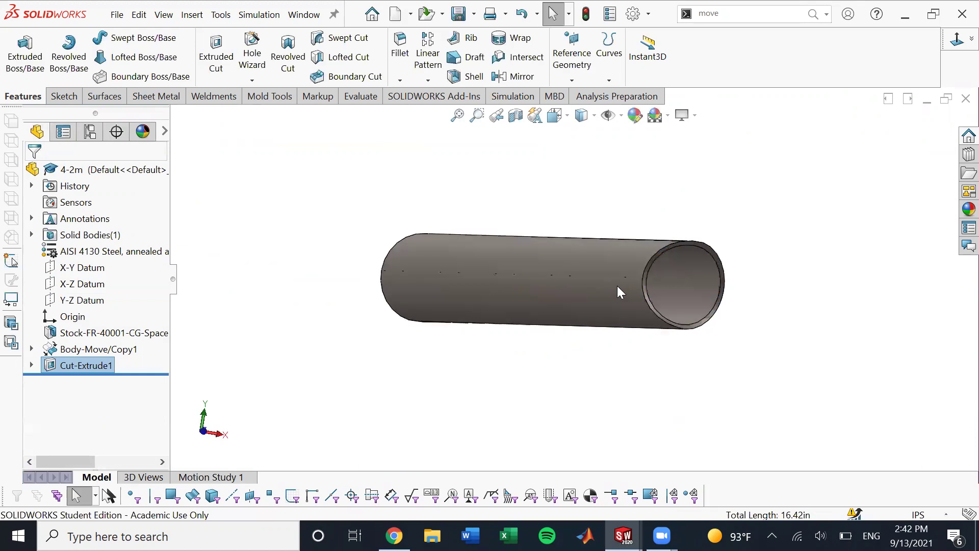
{"action": "scroll", "coordinate": [617, 292], "scroll_direction": "down", "scroll_amount": 10}
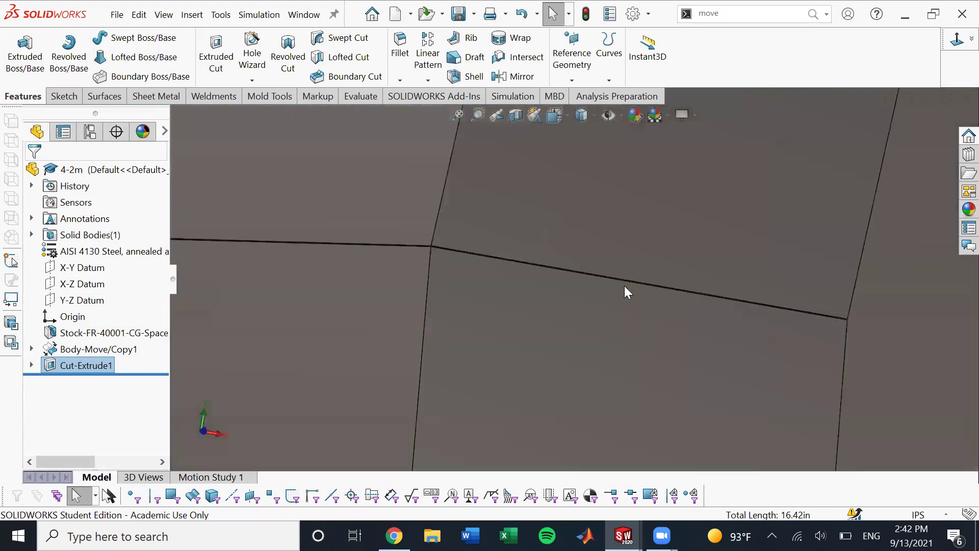
{"action": "scroll", "coordinate": [626, 291], "scroll_direction": "down", "scroll_amount": 5}
{"action": "left_click", "coordinate": [660, 220]}
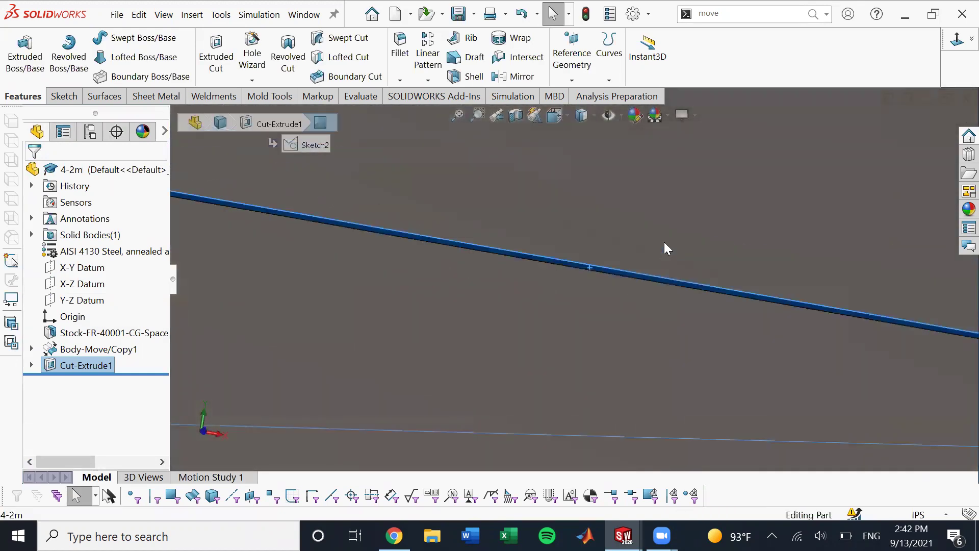
{"action": "scroll", "coordinate": [647, 296], "scroll_direction": "up", "scroll_amount": 15}
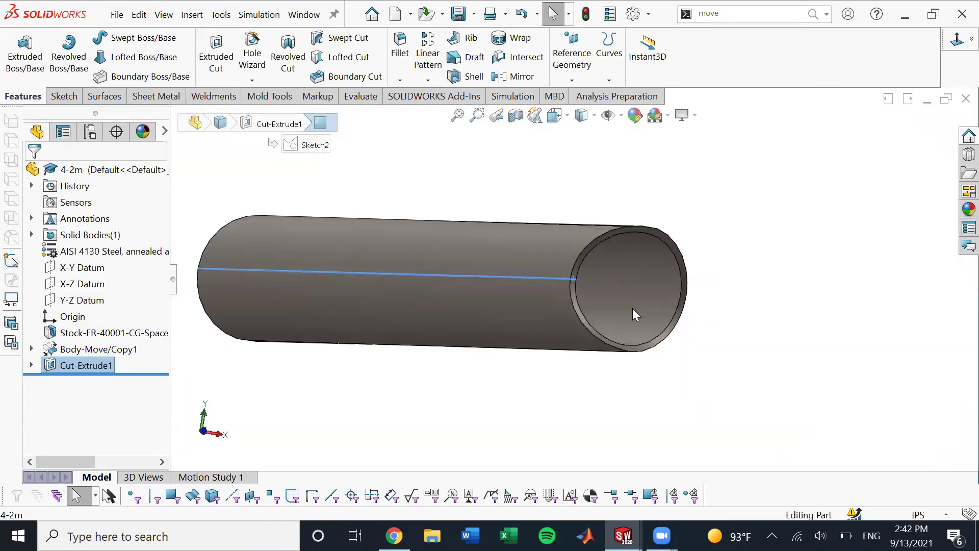
{"action": "scroll", "coordinate": [558, 319], "scroll_direction": "up", "scroll_amount": 4}
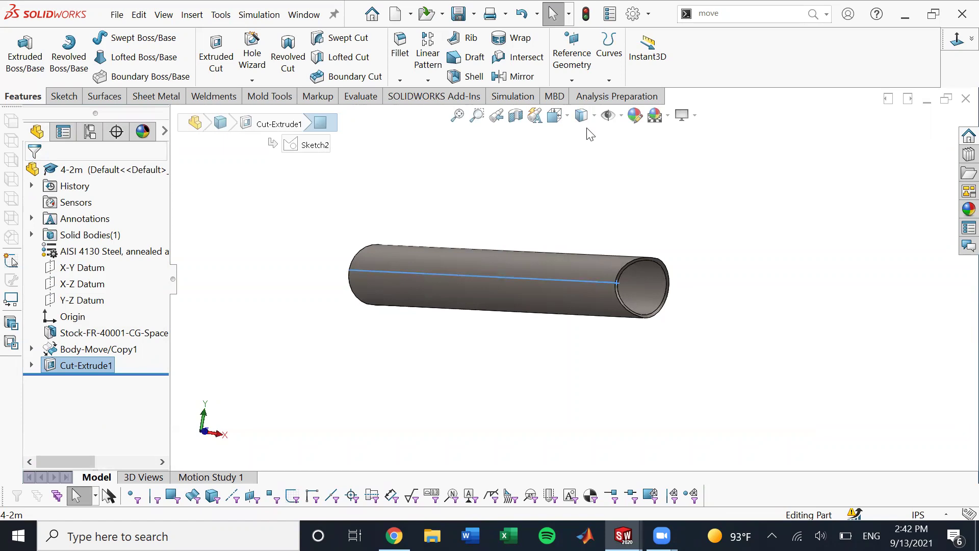
{"action": "left_click", "coordinate": [729, 15]}
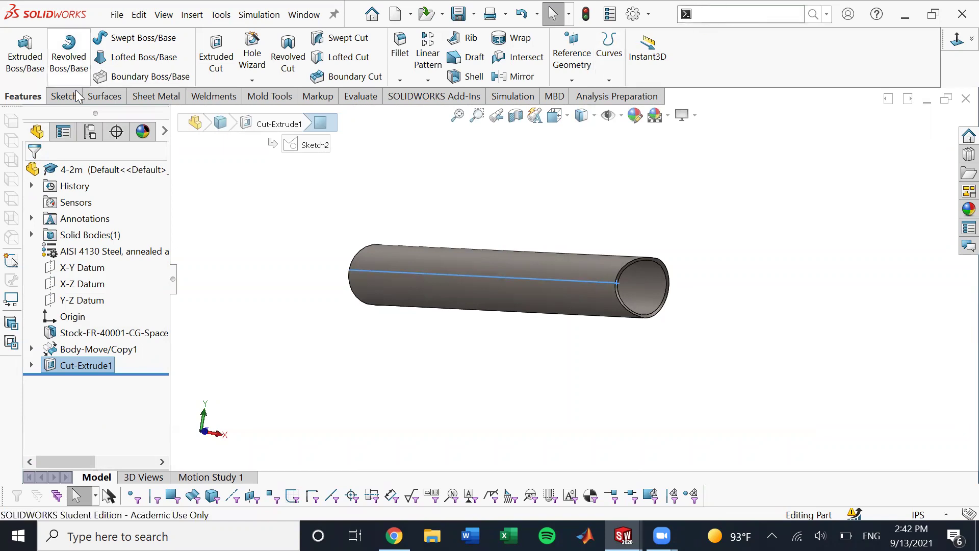
- Show the Sheet Metal tools and bring up the Tabs checklist from the right-click menu
{"action": "left_click", "coordinate": [162, 97]}
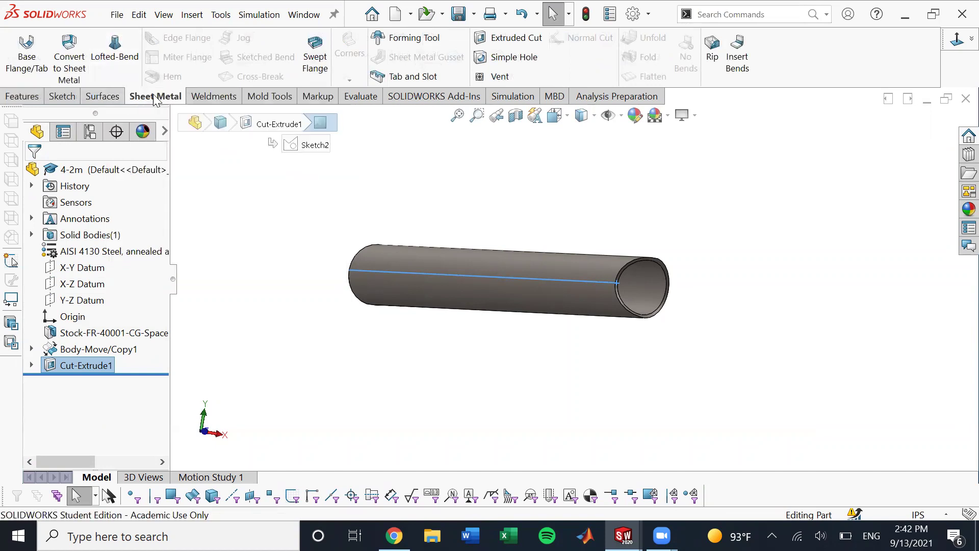
{"action": "right_click", "coordinate": [155, 98]}
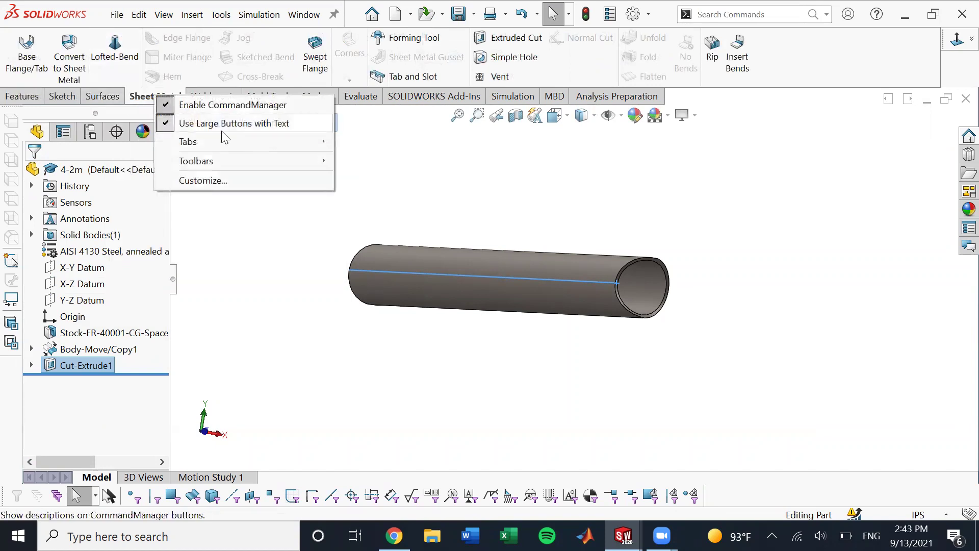
{"action": "mouse_move", "coordinate": [254, 145]}
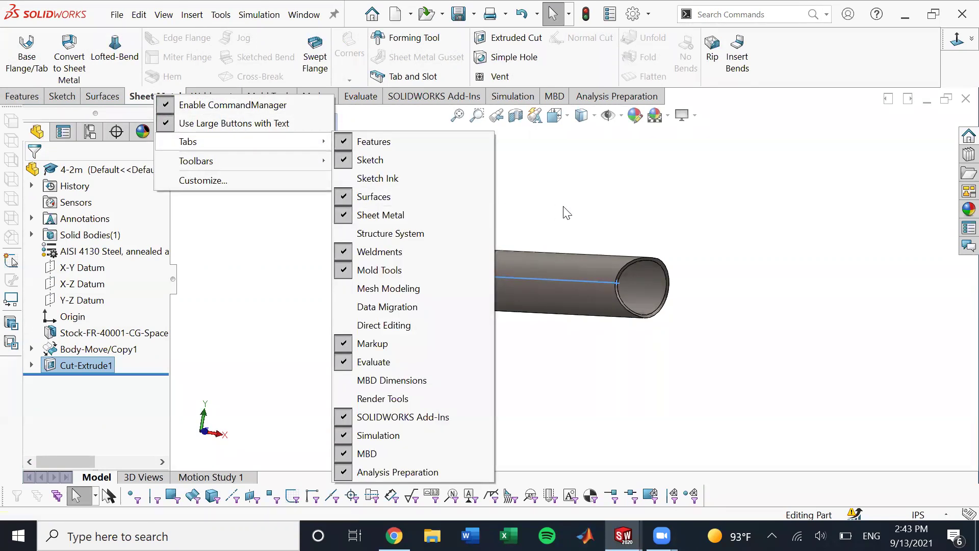
- Apply Insert Bends with a tube edge as the fixed edge to make it sheet metal
{"action": "left_click", "coordinate": [229, 138]}
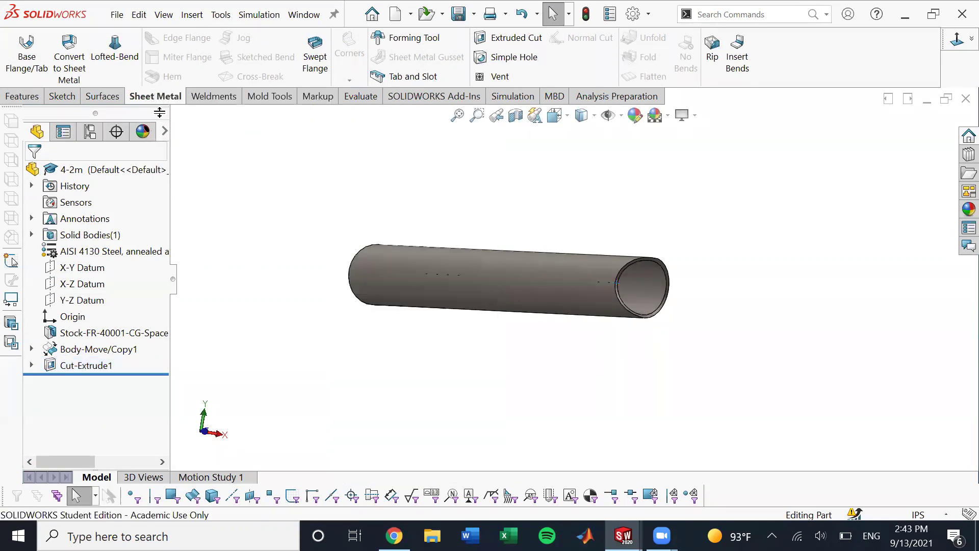
{"action": "left_click", "coordinate": [744, 63]}
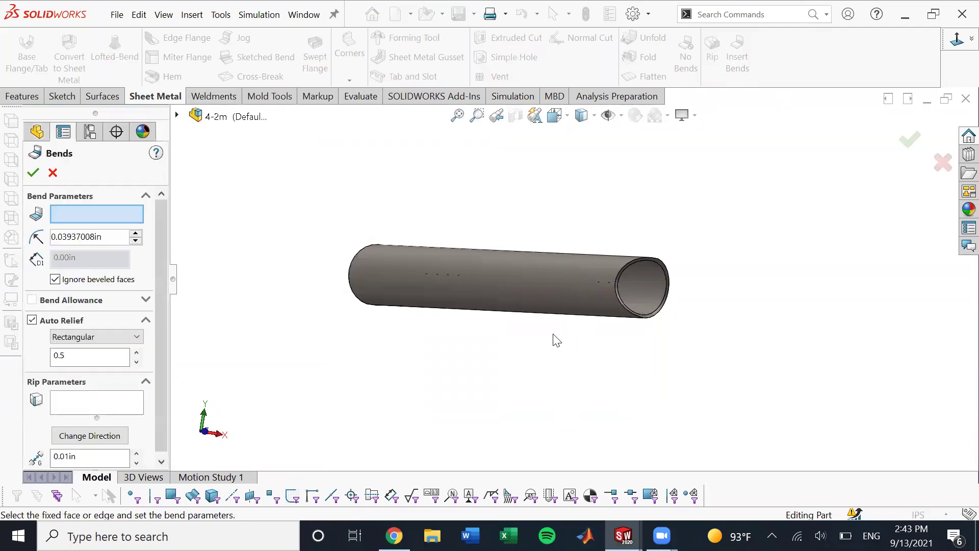
{"action": "left_click", "coordinate": [609, 281]}
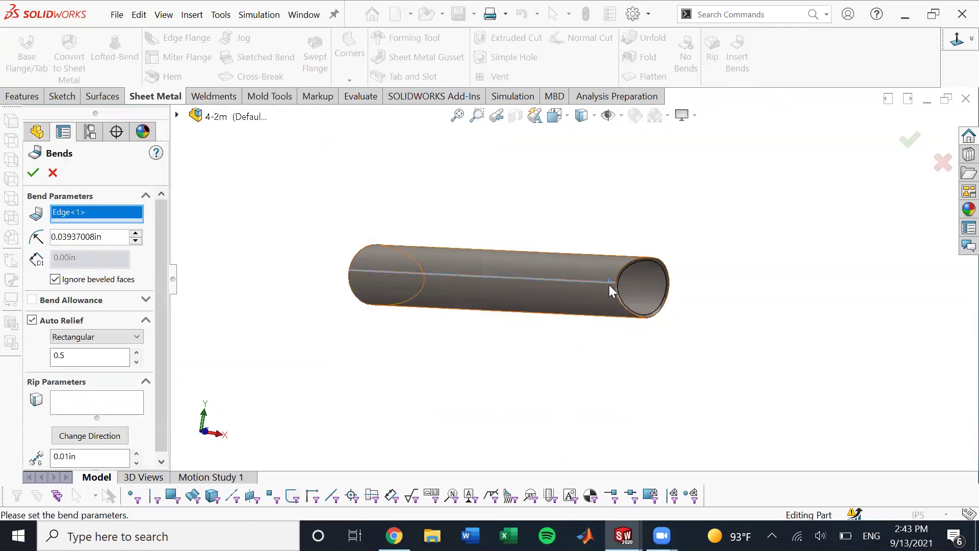
{"action": "scroll", "coordinate": [613, 290], "scroll_direction": "down", "scroll_amount": 10}
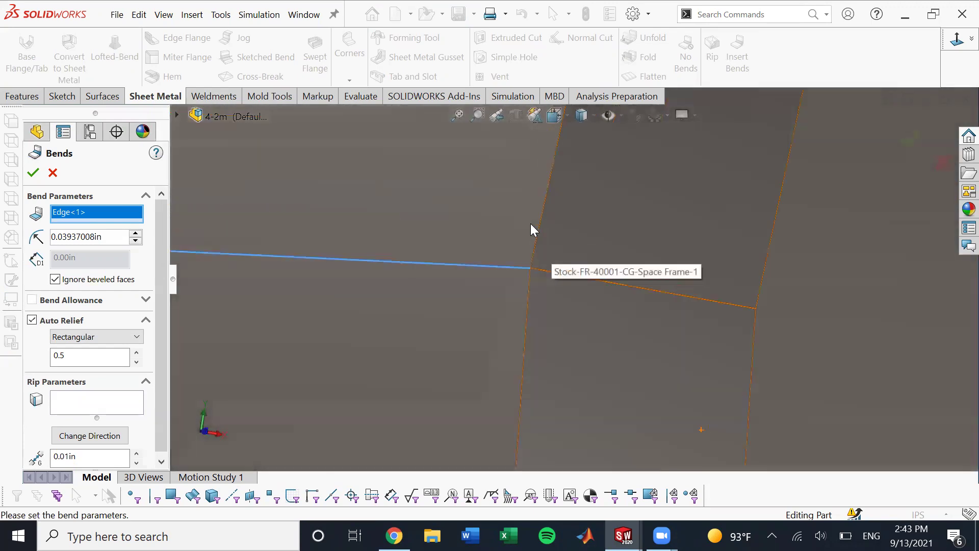
{"action": "scroll", "coordinate": [530, 286], "scroll_direction": "up", "scroll_amount": 10}
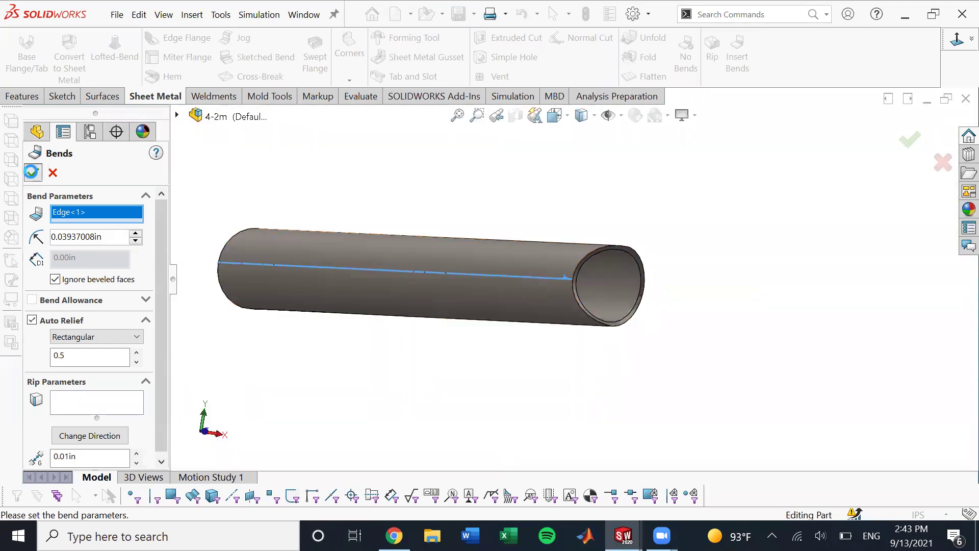
{"action": "left_click", "coordinate": [33, 173]}
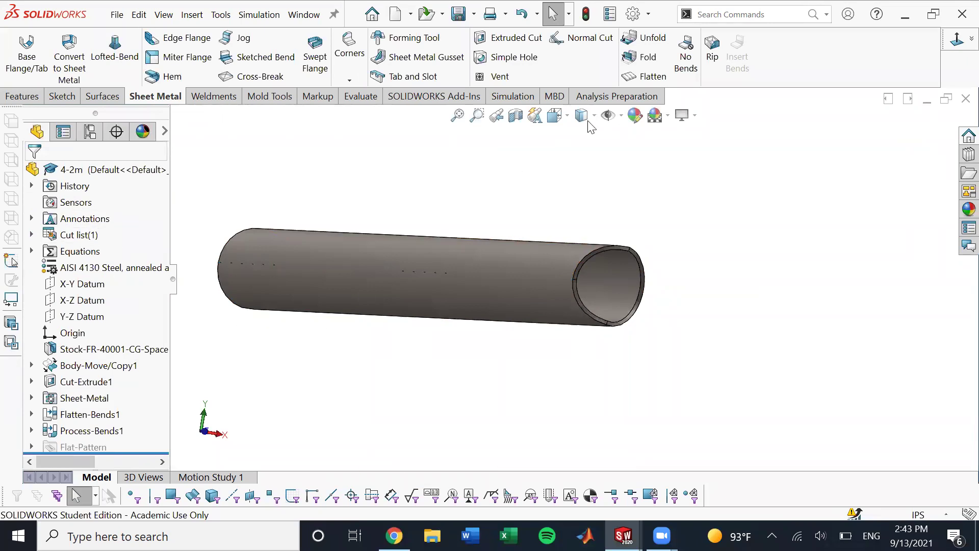
- Flatten the tube and snap the flat pattern to a straight-on front view
{"action": "left_click", "coordinate": [648, 76]}
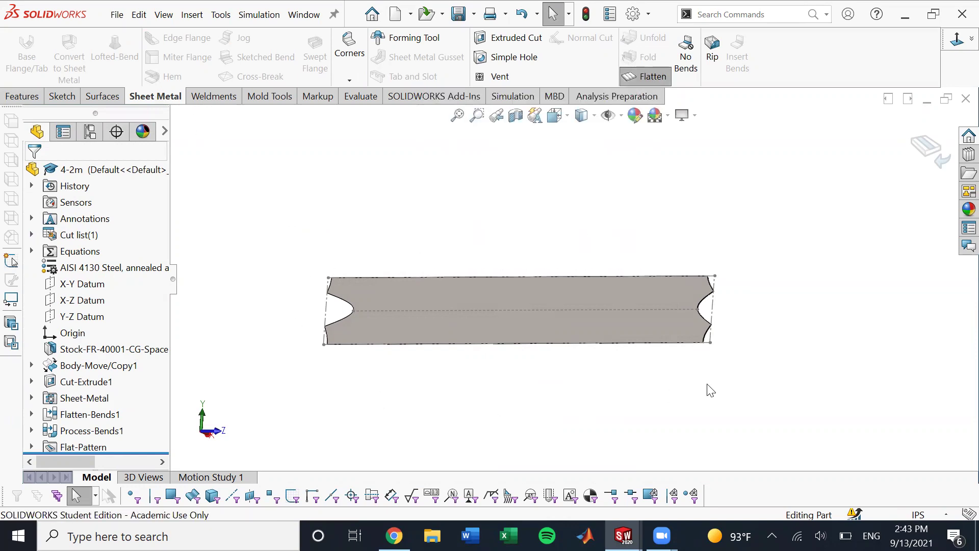
{"action": "mouse_move", "coordinate": [445, 356]}
{"action": "middle_mouse_down"}
{"action": "mouse_move", "coordinate": [437, 345]}
{"action": "mouse_move", "coordinate": [460, 363]}
{"action": "middle_mouse_up"}
{"action": "key", "text": "space"}
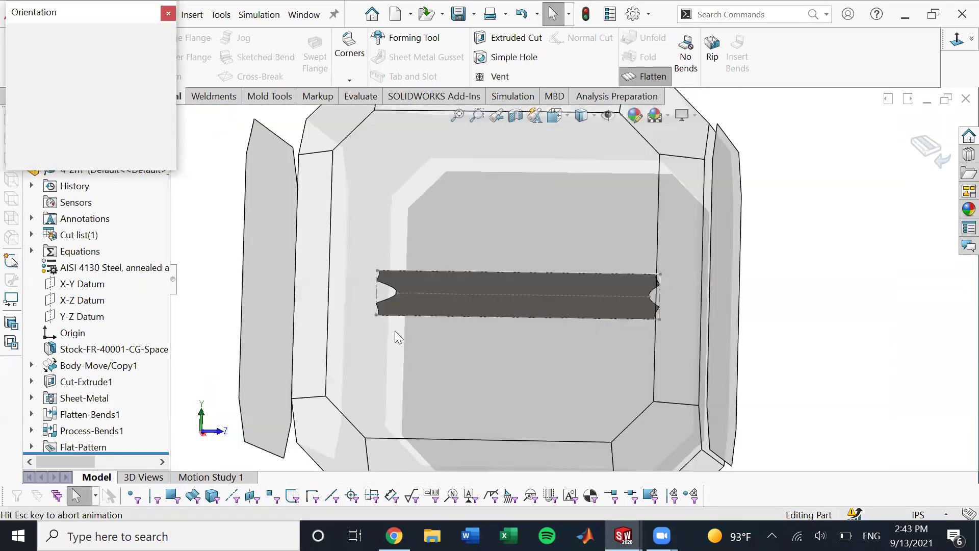
{"action": "left_click", "coordinate": [449, 323]}
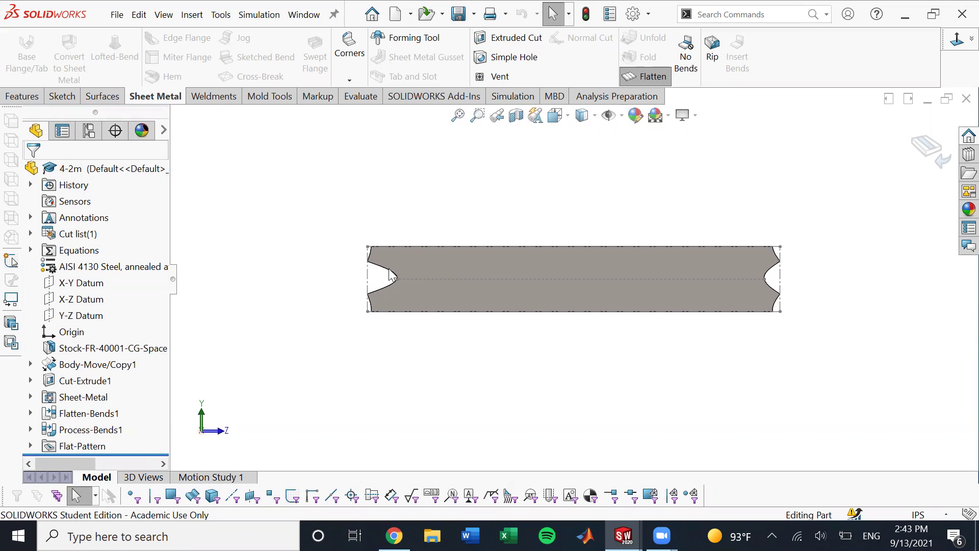
- Fold the tube back to inspect it, then re-flatten and view the pattern from the front
{"action": "left_click", "coordinate": [641, 81]}
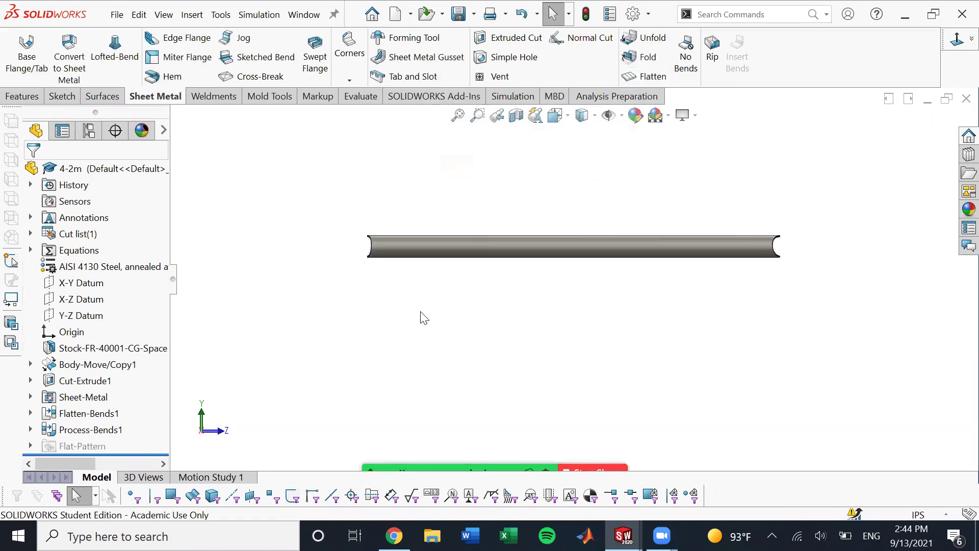
{"action": "middle_click_drag", "start_coordinate": [423, 317], "coordinate": [590, 248]}
{"action": "scroll", "coordinate": [803, 242], "scroll_direction": "down", "scroll_amount": 3}
{"action": "scroll", "coordinate": [762, 238], "scroll_direction": "up", "scroll_amount": 2}
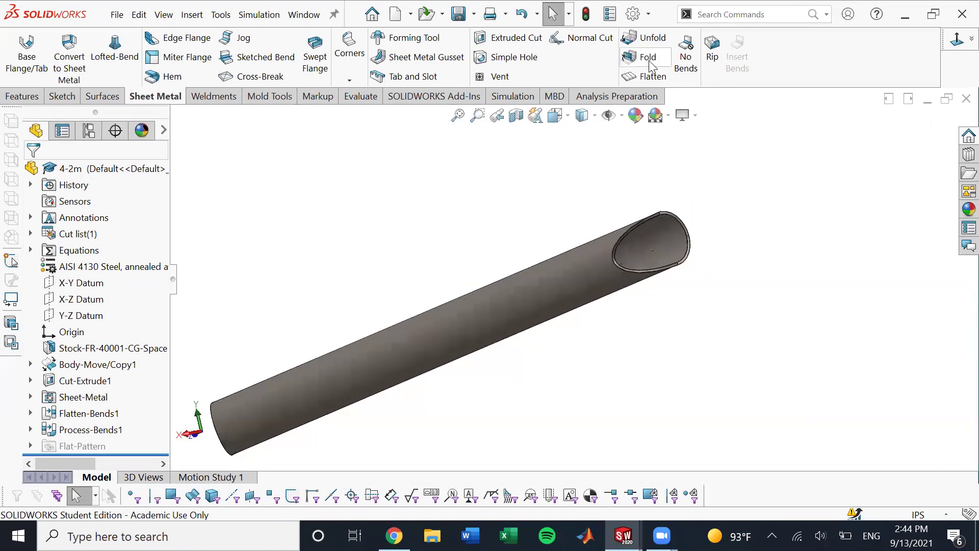
{"action": "left_click", "coordinate": [646, 77]}
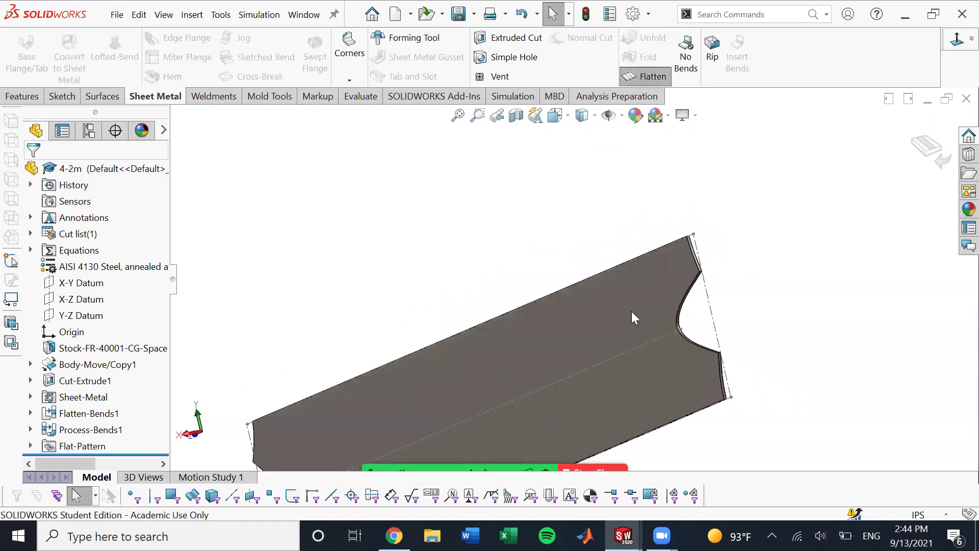
{"action": "middle_click_drag", "start_coordinate": [631, 311], "coordinate": [705, 329]}
{"action": "key", "text": "space"}
{"action": "left_click", "coordinate": [490, 338]}
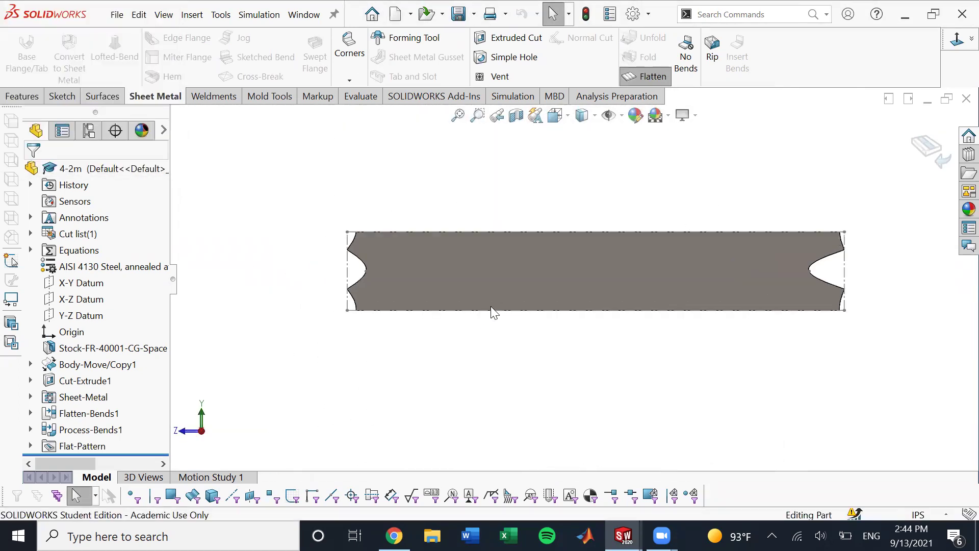
{"action": "scroll", "coordinate": [491, 306], "scroll_direction": "down", "scroll_amount": 2}
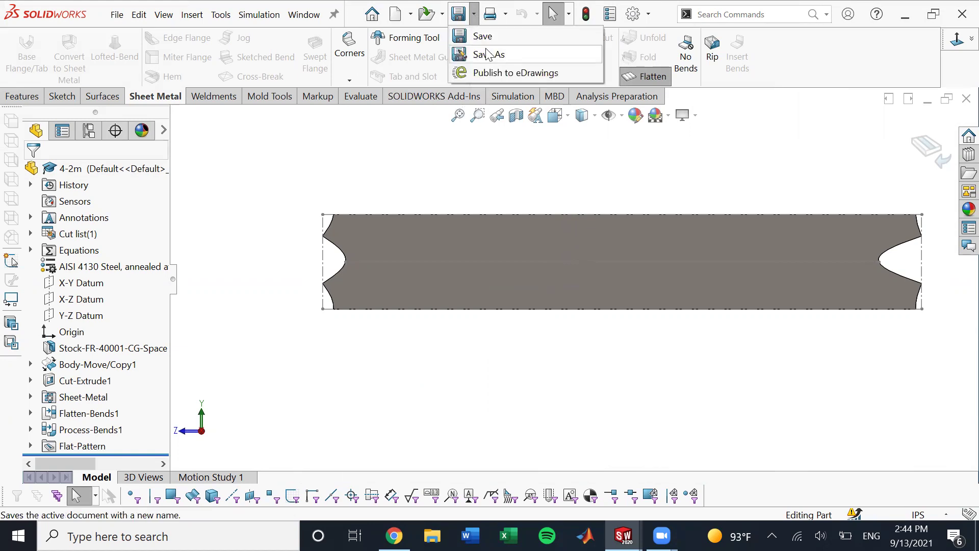
- Save as Dxf (*.dxf) named 4-2m in Laser Cutting, removing the 'Flat pattern - ' prefix
{"action": "left_click", "coordinate": [491, 54]}
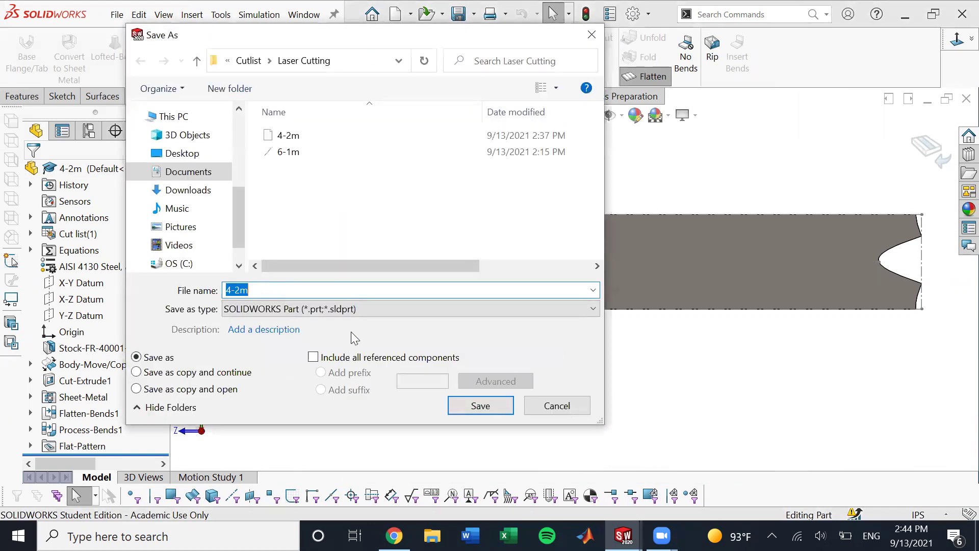
{"action": "left_click", "coordinate": [366, 306]}
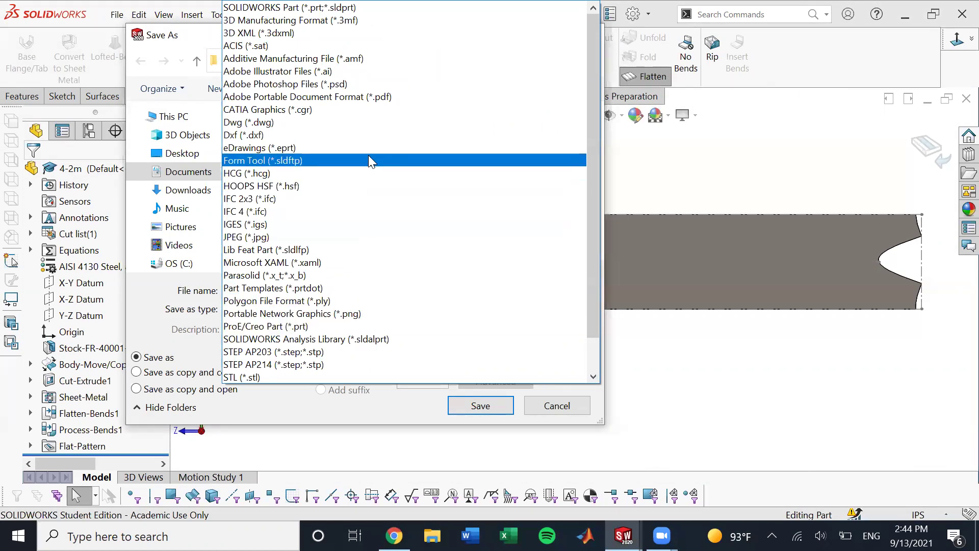
{"action": "left_click", "coordinate": [341, 135]}
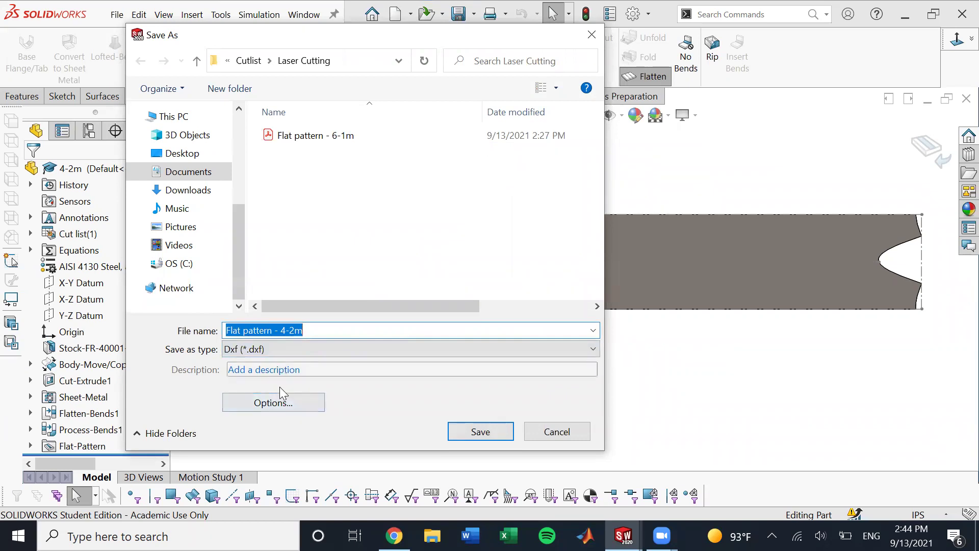
{"action": "left_click", "coordinate": [280, 406]}
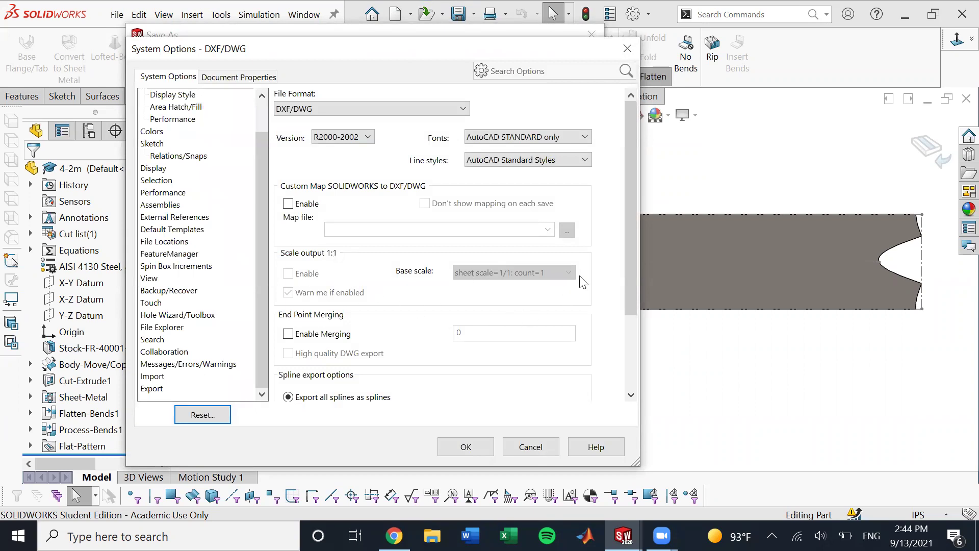
{"action": "left_click", "coordinate": [530, 447]}
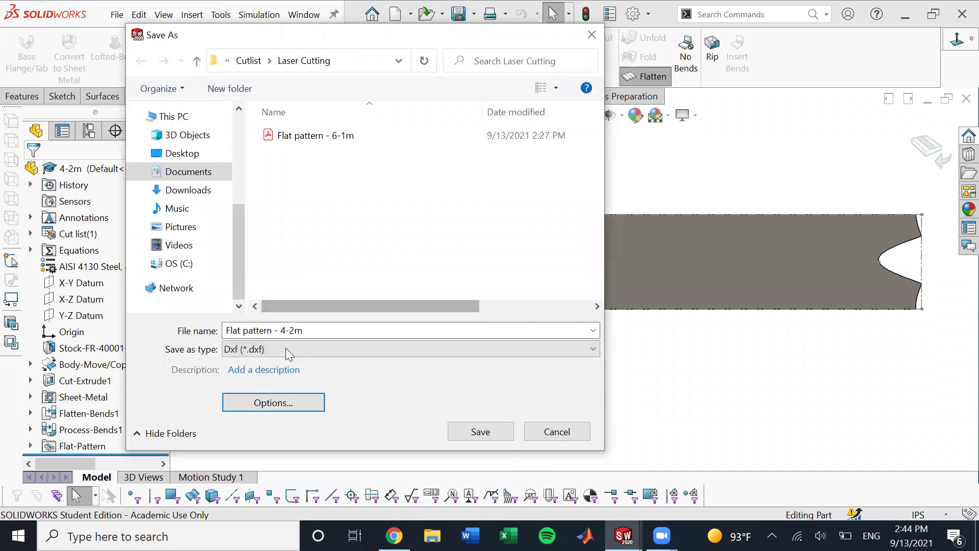
{"action": "left_click_drag", "start_coordinate": [281, 331], "coordinate": [203, 335]}
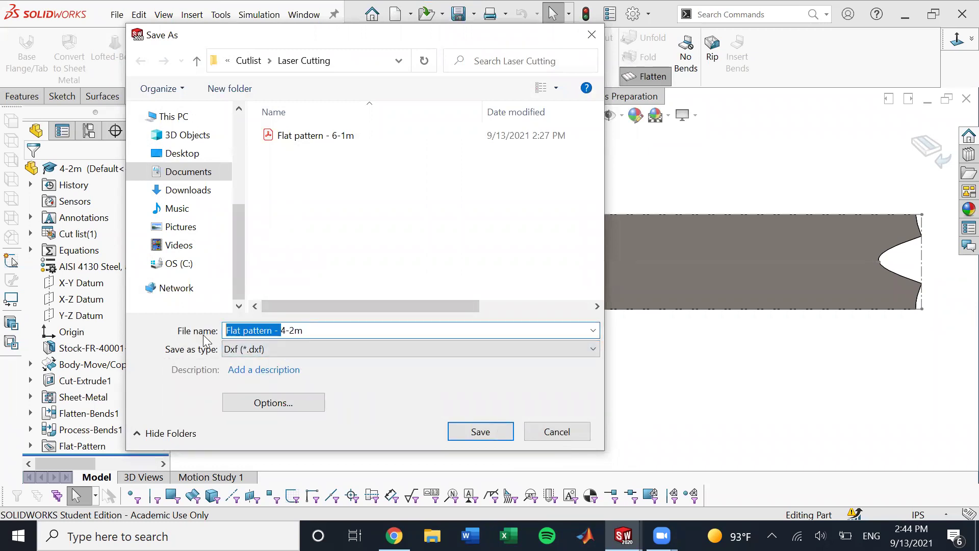
{"action": "key", "text": "Delete"}
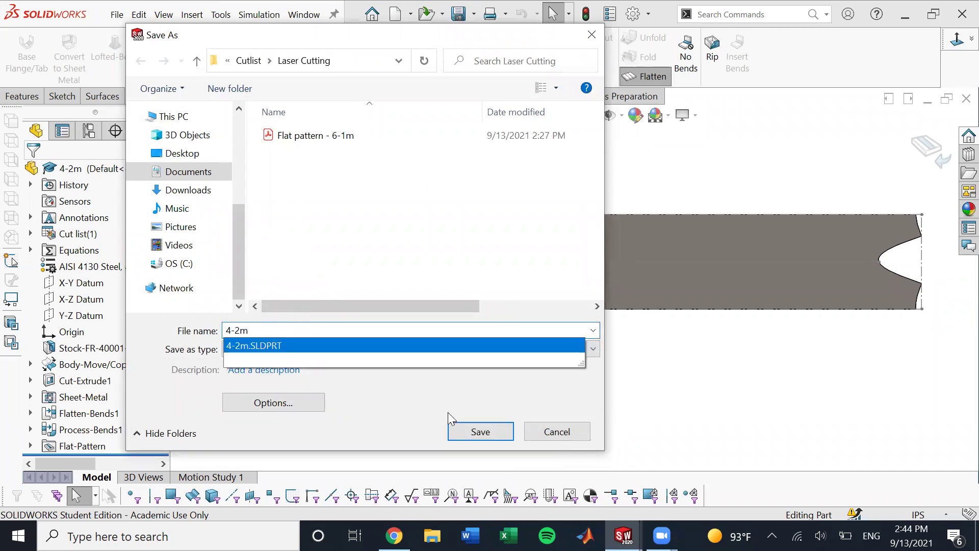
{"action": "left_click", "coordinate": [479, 432]}
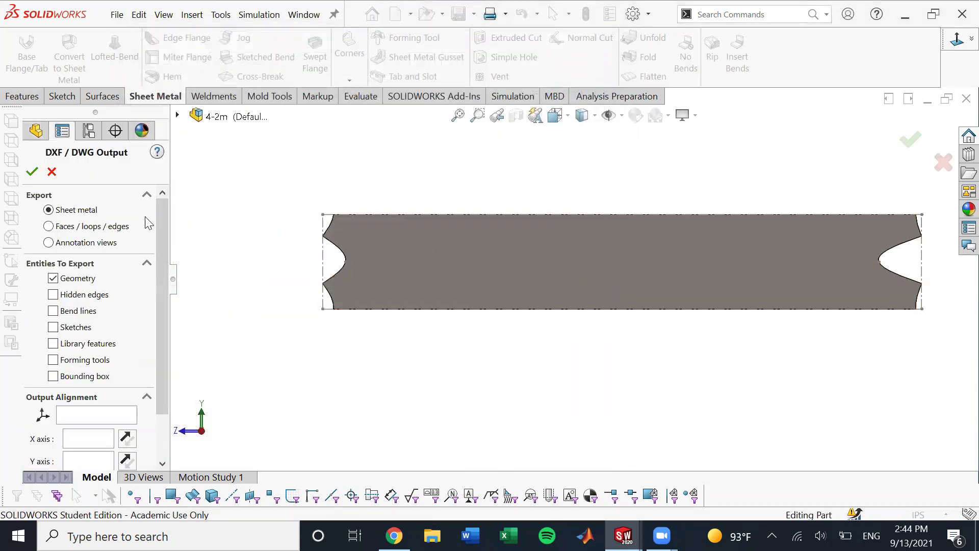
- Confirm DXF/DWG Output with Sheet metal geometry and save from DXF/DWG Cleanup
{"action": "left_click_drag", "start_coordinate": [160, 215], "coordinate": [161, 262]}
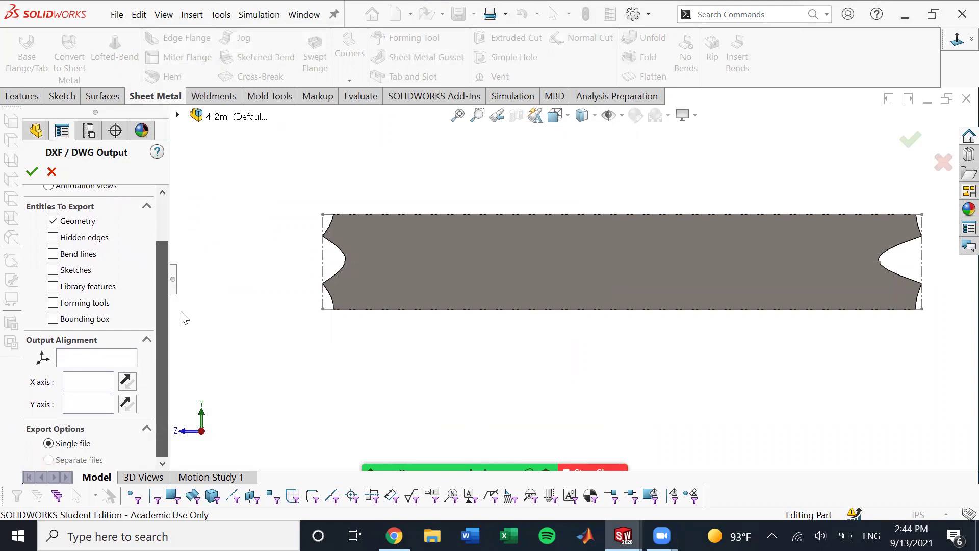
{"action": "scroll", "coordinate": [157, 213], "scroll_direction": "up", "scroll_amount": 3}
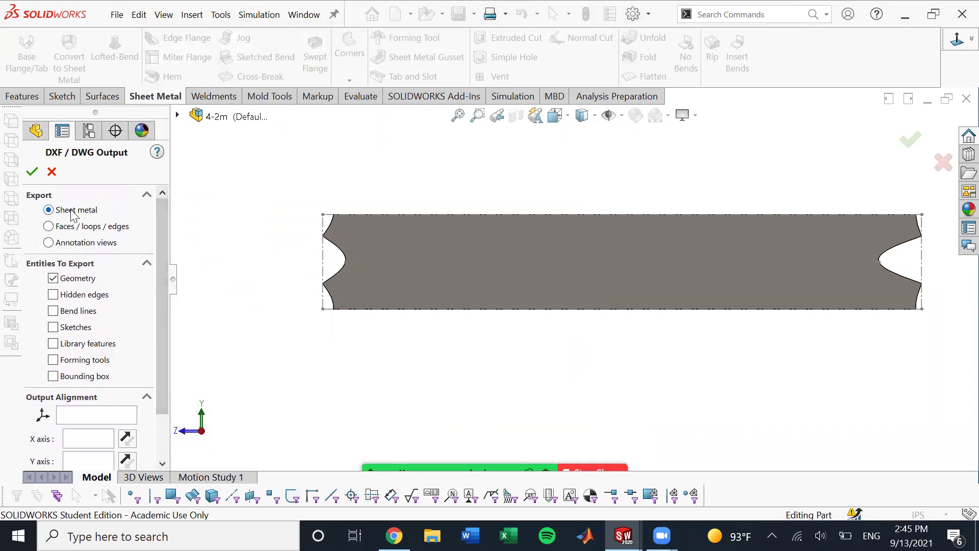
{"action": "left_click", "coordinate": [33, 177]}
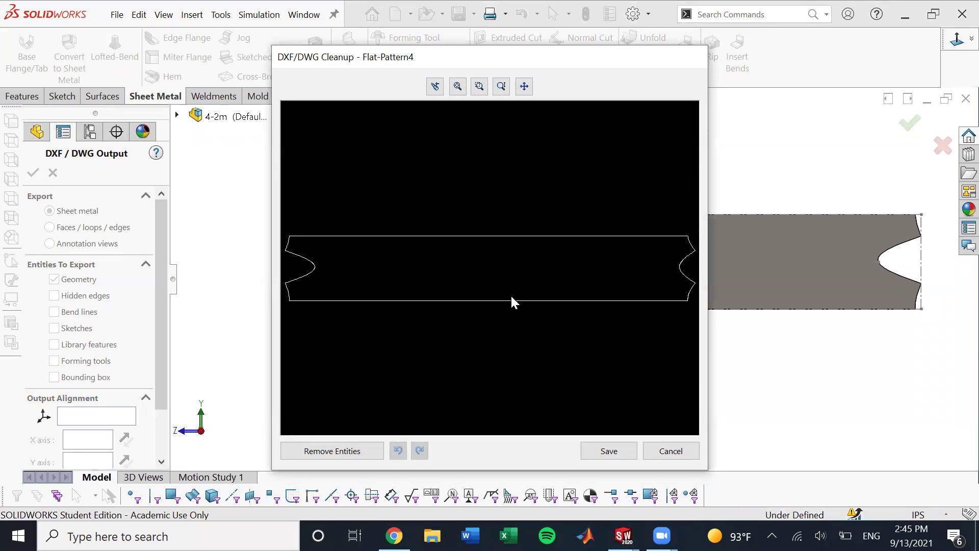
{"action": "left_click", "coordinate": [608, 450]}
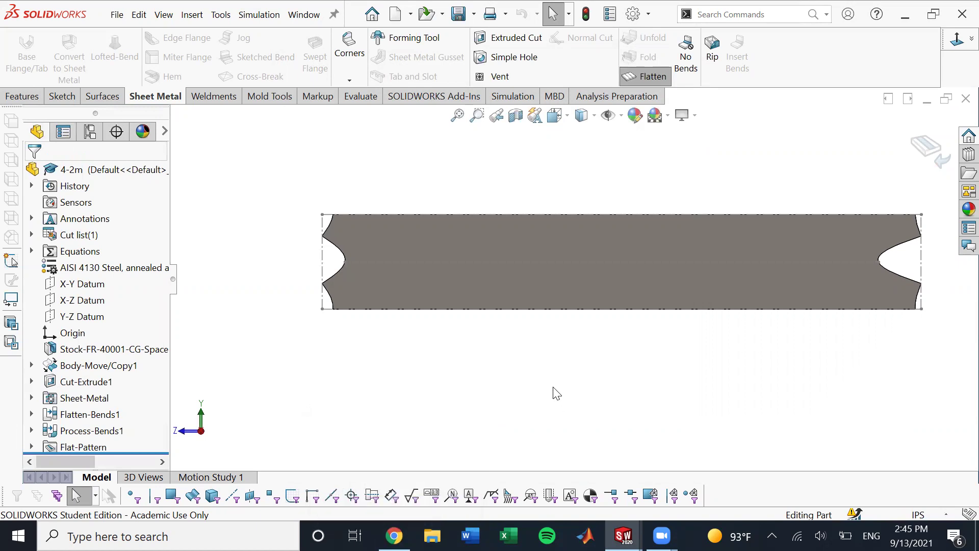
{"action": "mouse_move", "coordinate": [394, 536]}
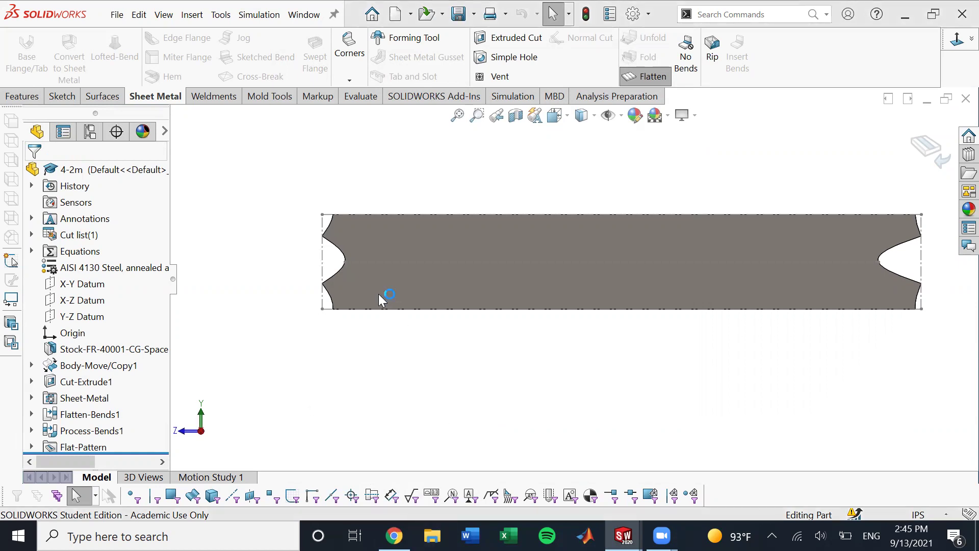
- Open the Laser Cutting folder and select the new 4-2m file
{"action": "left_click", "coordinate": [338, 311]}
{"action": "left_click", "coordinate": [350, 348]}
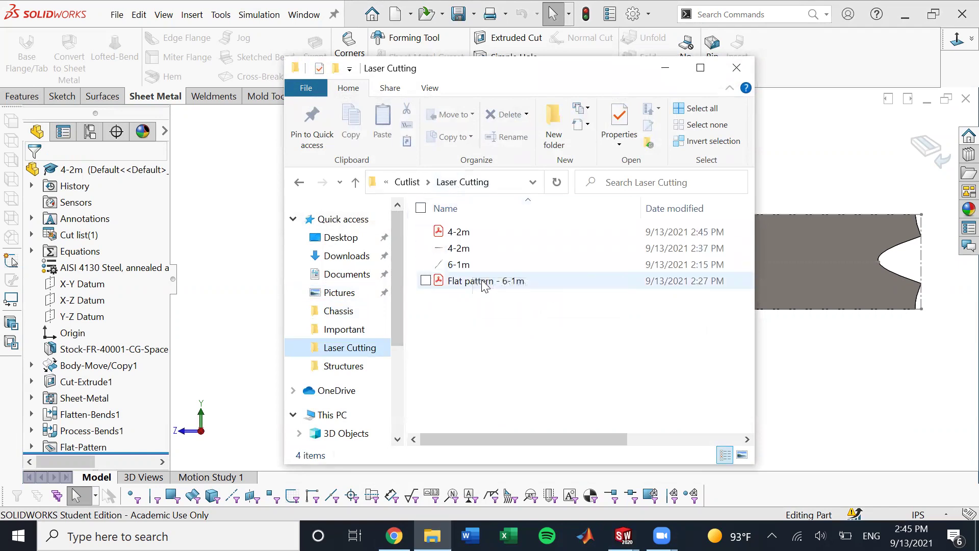
{"action": "left_click", "coordinate": [469, 227]}
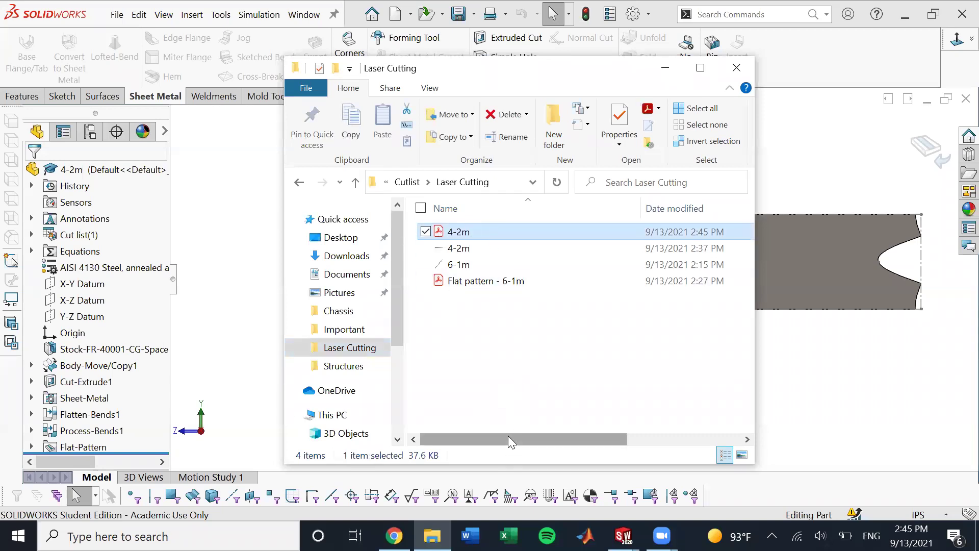
{"action": "left_click_drag", "start_coordinate": [509, 438], "coordinate": [448, 332]}
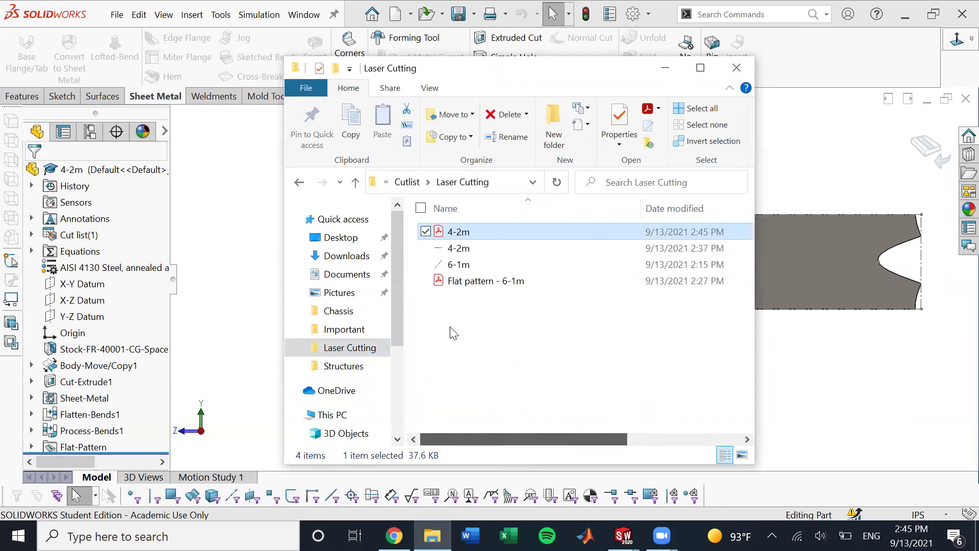
- Check 4-2m's Properties show a DXF file type, then close Properties and Explorer
{"action": "right_click", "coordinate": [493, 233]}
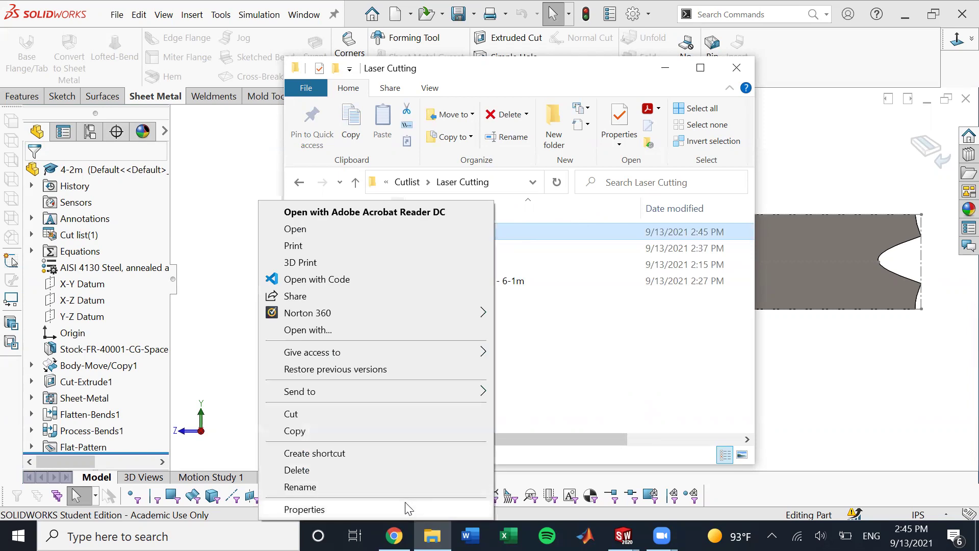
{"action": "left_click", "coordinate": [407, 508]}
{"action": "double_click", "coordinate": [675, 218]}
{"action": "left_click", "coordinate": [721, 251]}
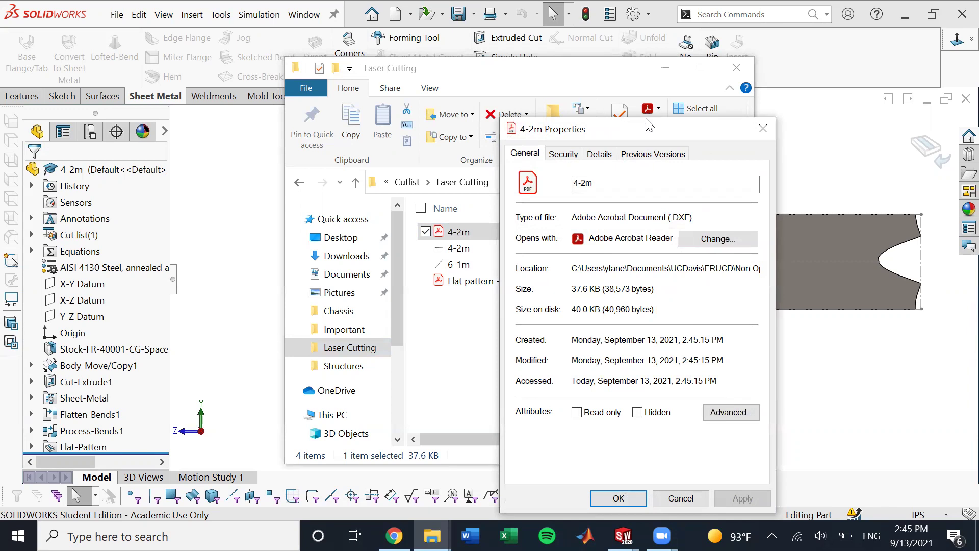
{"action": "left_click_drag", "start_coordinate": [640, 120], "coordinate": [641, 60]}
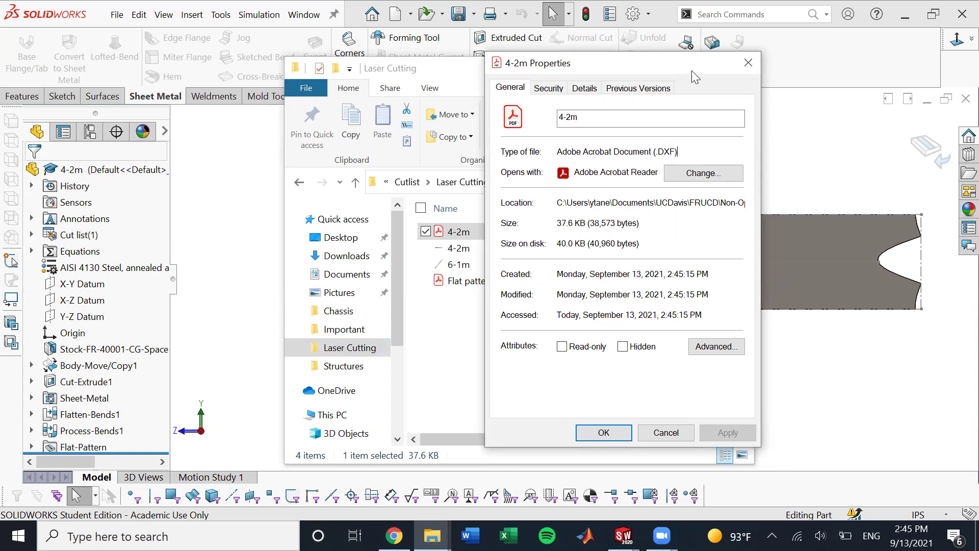
{"action": "left_click", "coordinate": [743, 73]}
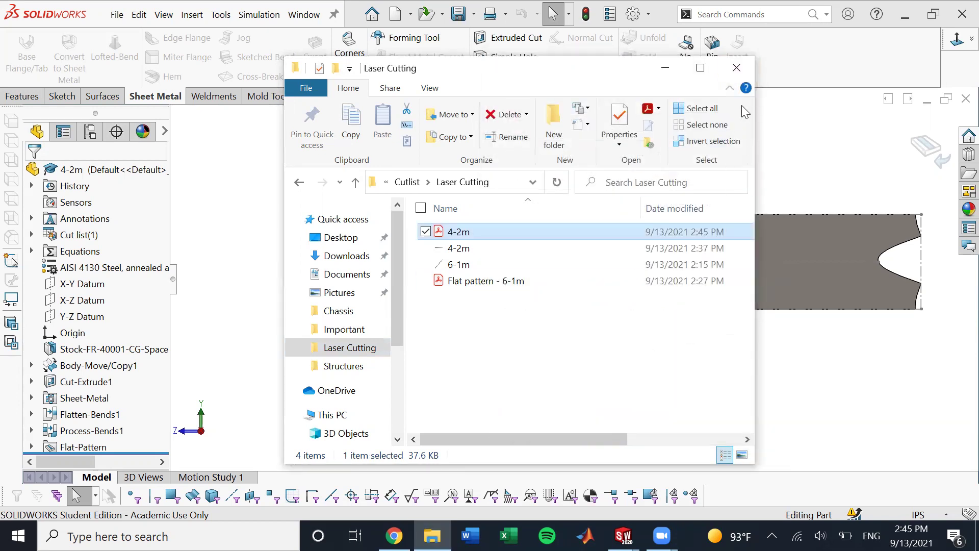
{"action": "left_click", "coordinate": [742, 74]}
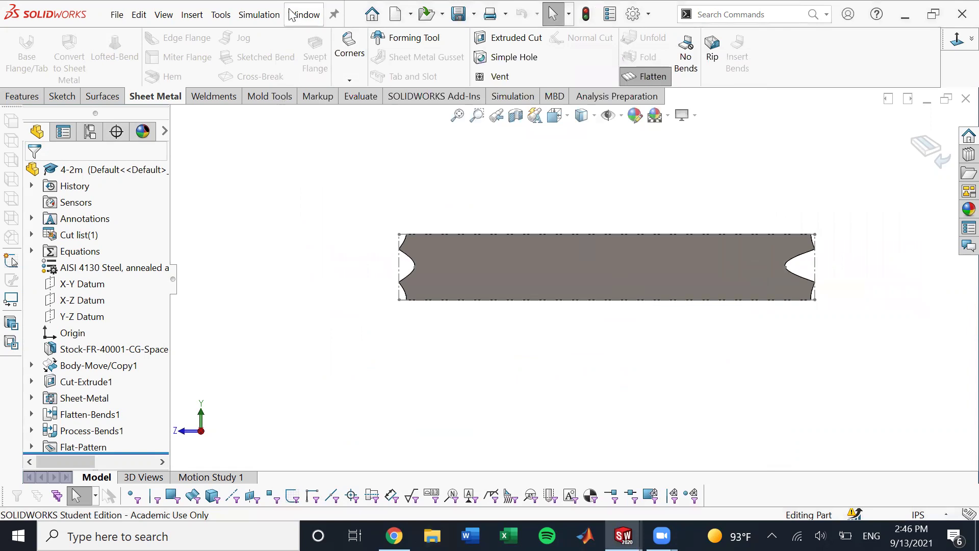
- Switch to FR-40001-CG-Space Frame from the Window menu and orbit the full chassis
{"action": "left_click", "coordinate": [304, 14]}
{"action": "left_click", "coordinate": [344, 175]}
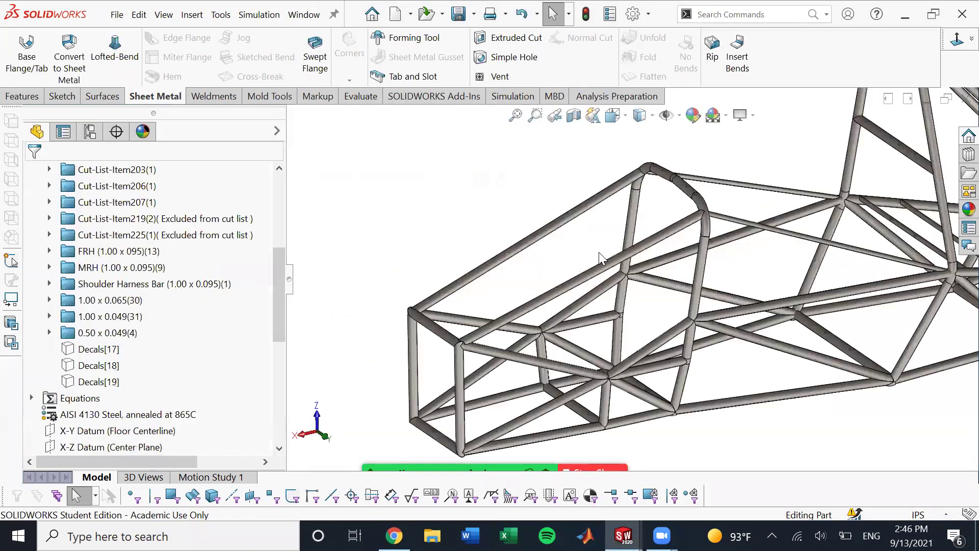
{"action": "scroll", "coordinate": [634, 290], "scroll_direction": "up", "scroll_amount": 3}
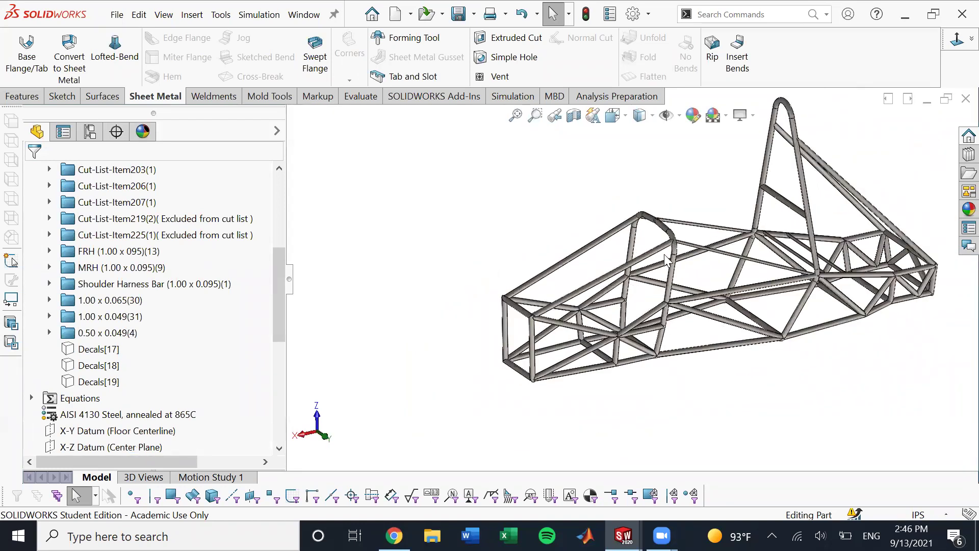
{"action": "mouse_move", "coordinate": [682, 277]}
{"action": "middle_mouse_down"}
{"action": "mouse_move", "coordinate": [697, 279]}
{"action": "mouse_move", "coordinate": [641, 278]}
{"action": "mouse_move", "coordinate": [601, 301]}
{"action": "mouse_move", "coordinate": [611, 318]}
{"action": "middle_mouse_up"}
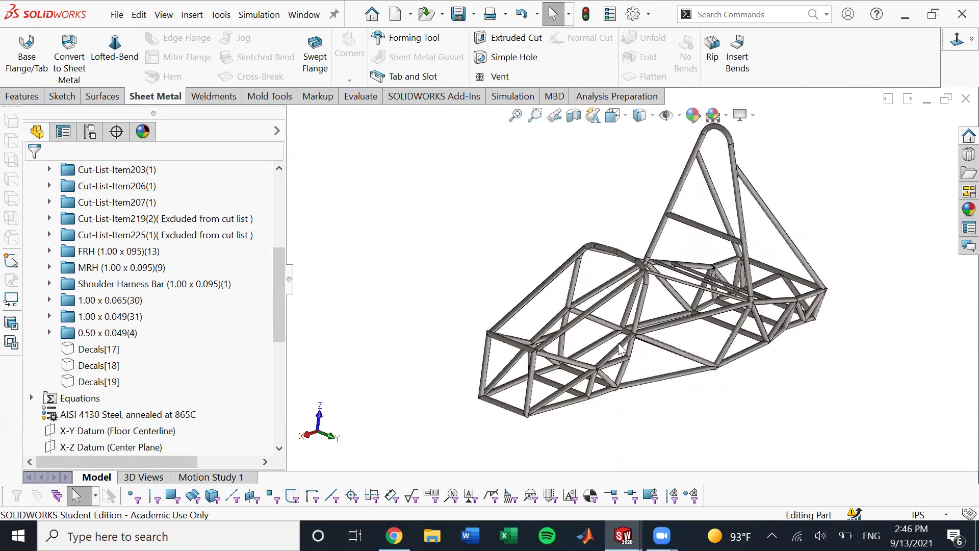